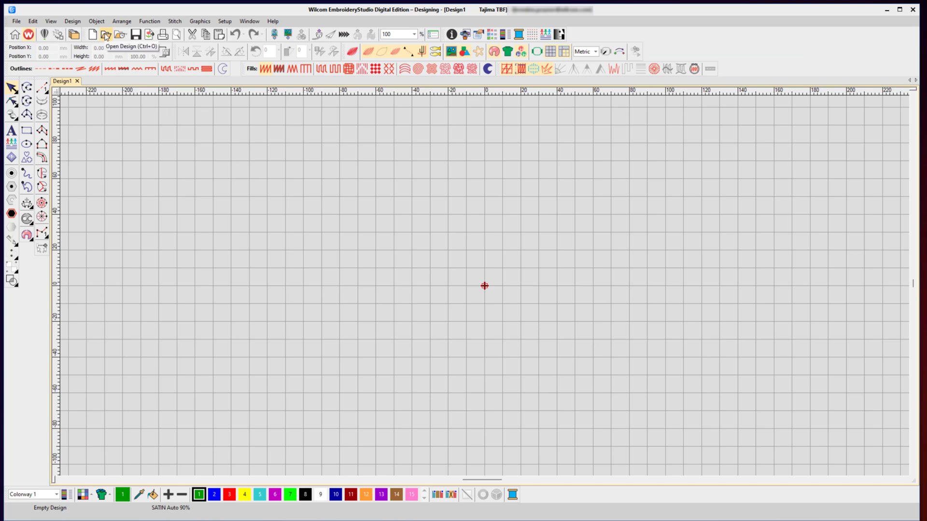
# - Open the Open Design dialog and switch the file view to small icons, then back to large thumbnails
pyautogui.click(16, 21)
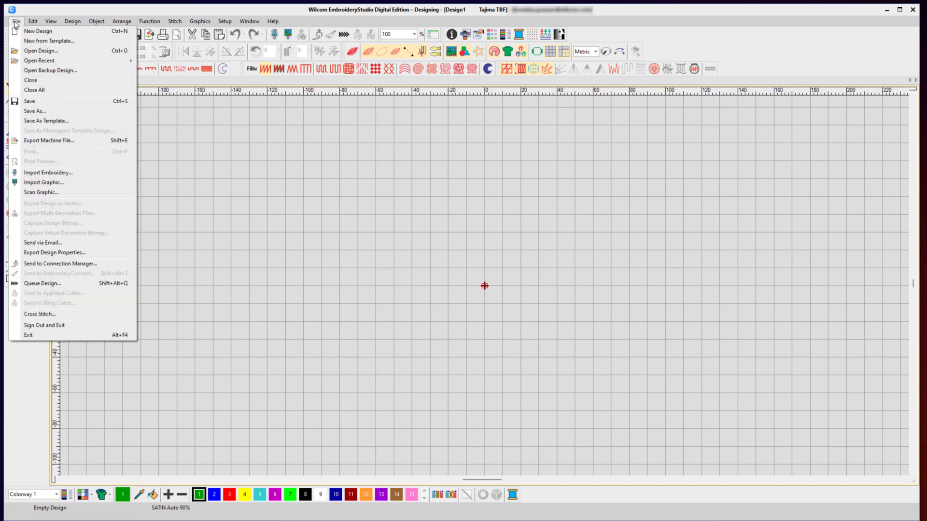
pyautogui.click(37, 51)
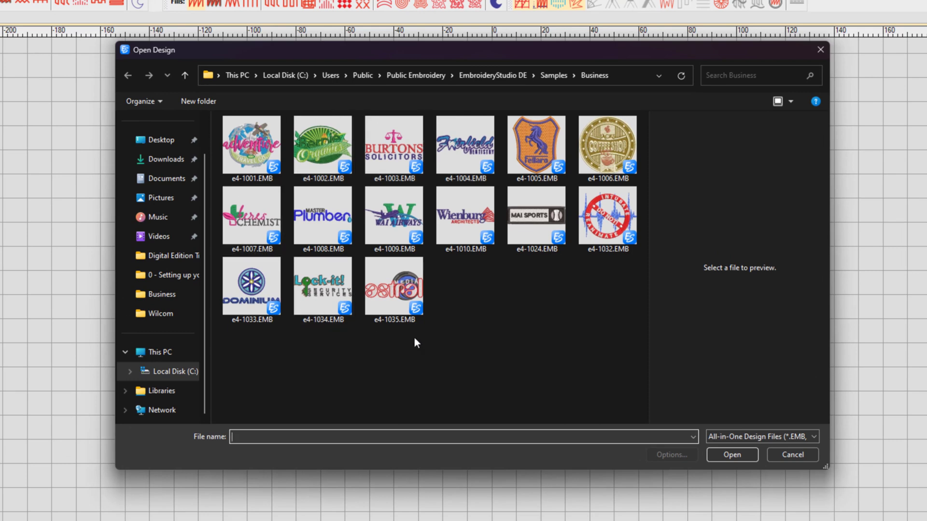
pyautogui.click(791, 103)
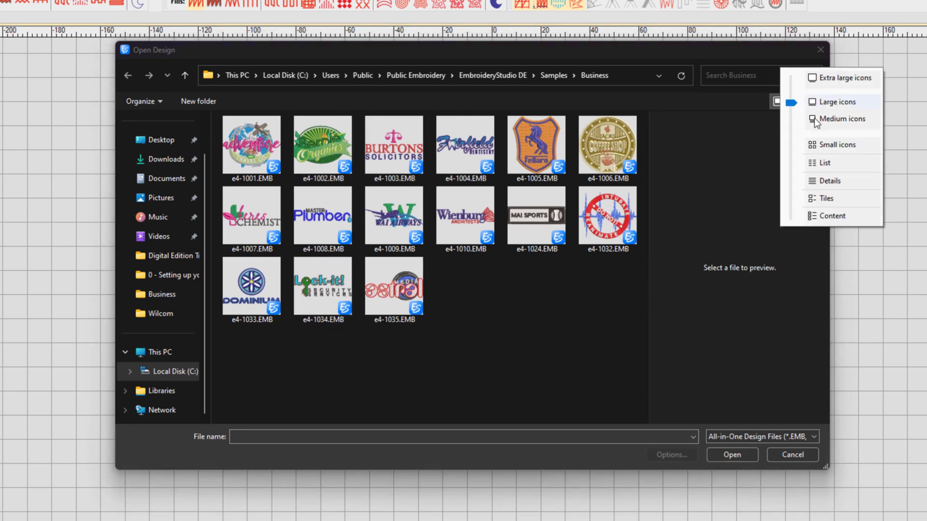
pyautogui.click(826, 145)
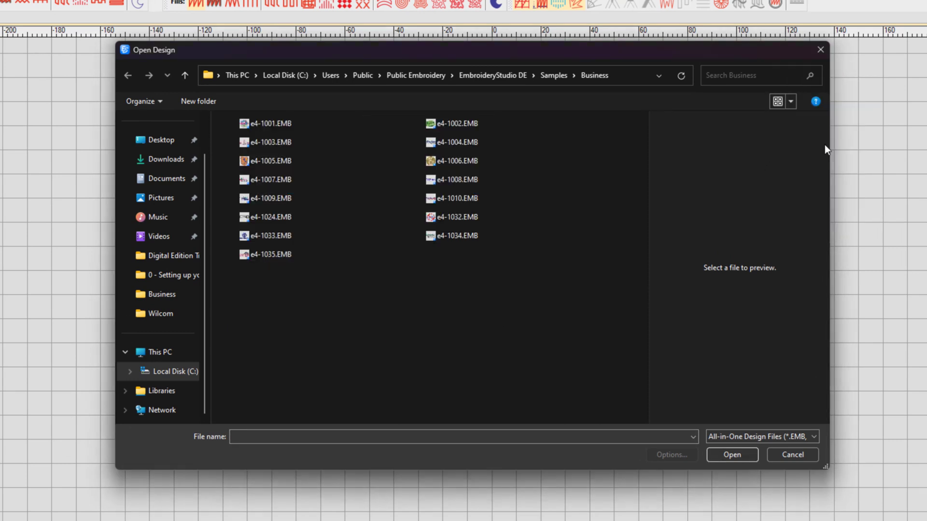
pyautogui.click(790, 103)
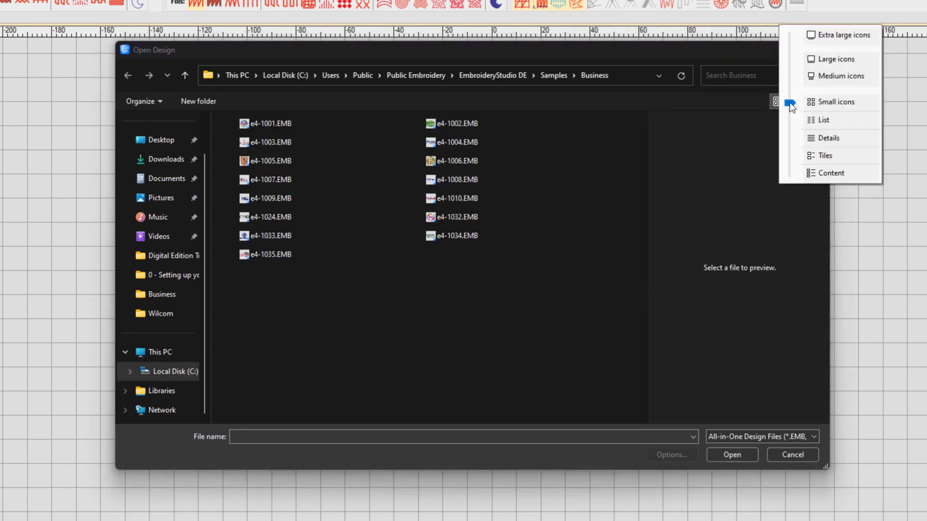
pyautogui.click(826, 59)
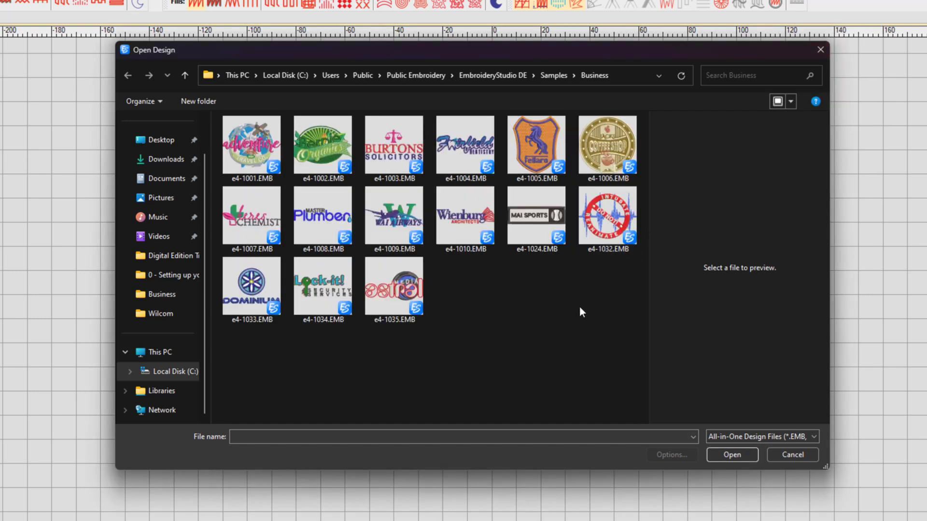
# - Filter the file list to Wilcom All-in-One Designs (*.EMB) and select e4-1001.EMB
pyautogui.click(777, 439)
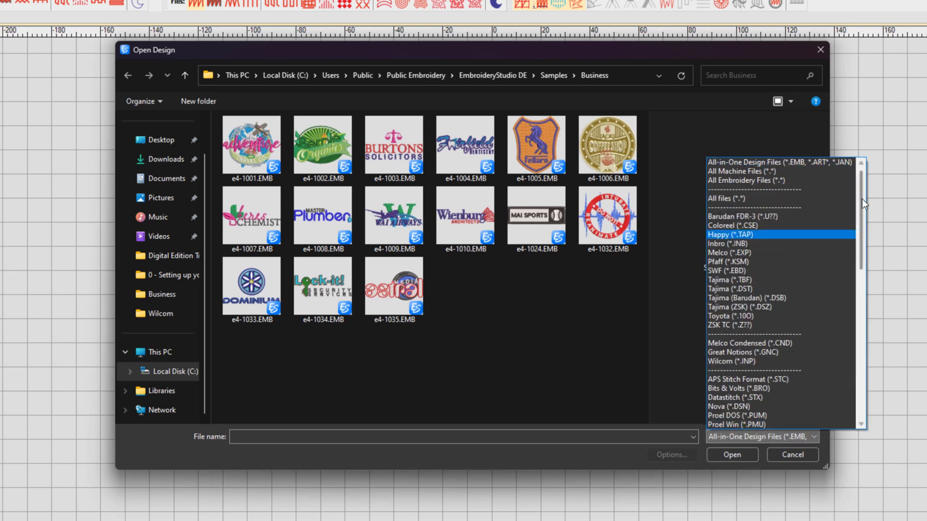
pyautogui.moveTo(861, 196); pyautogui.dragTo(861, 189)
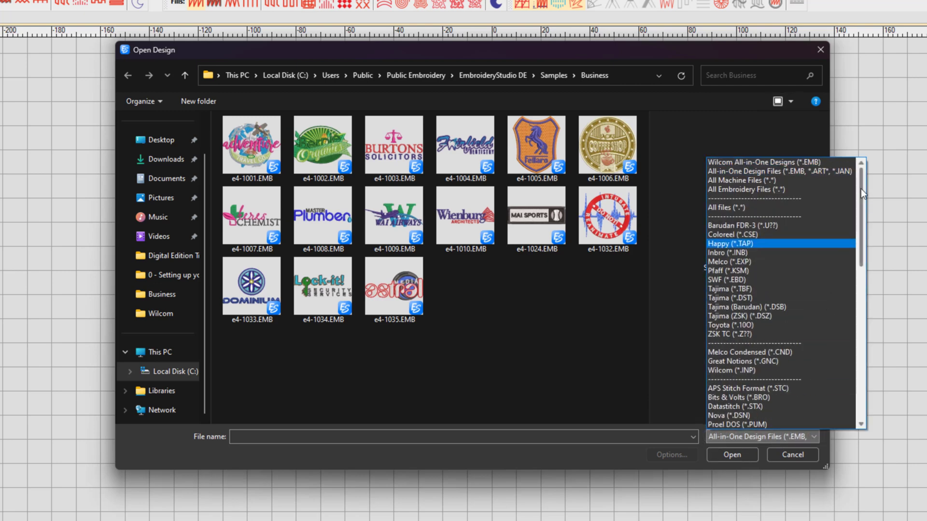
pyautogui.click(749, 162)
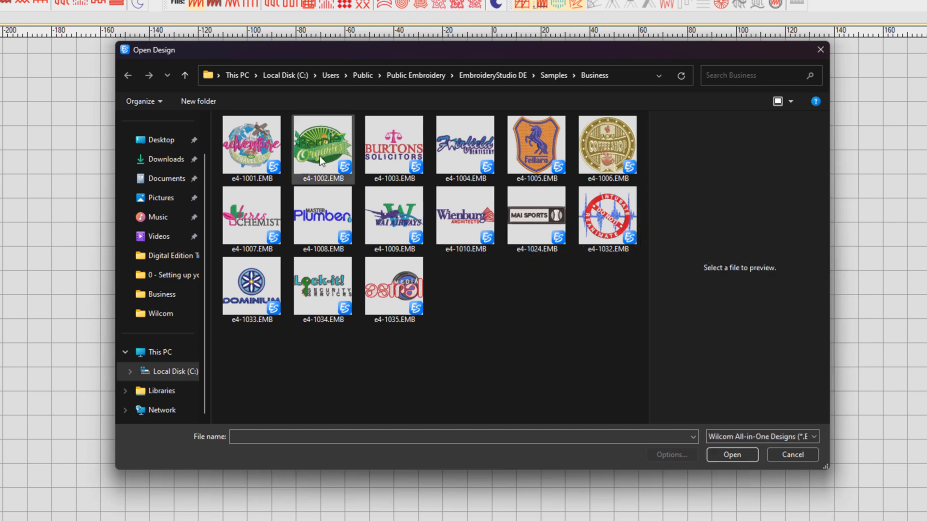
pyautogui.click(251, 145)
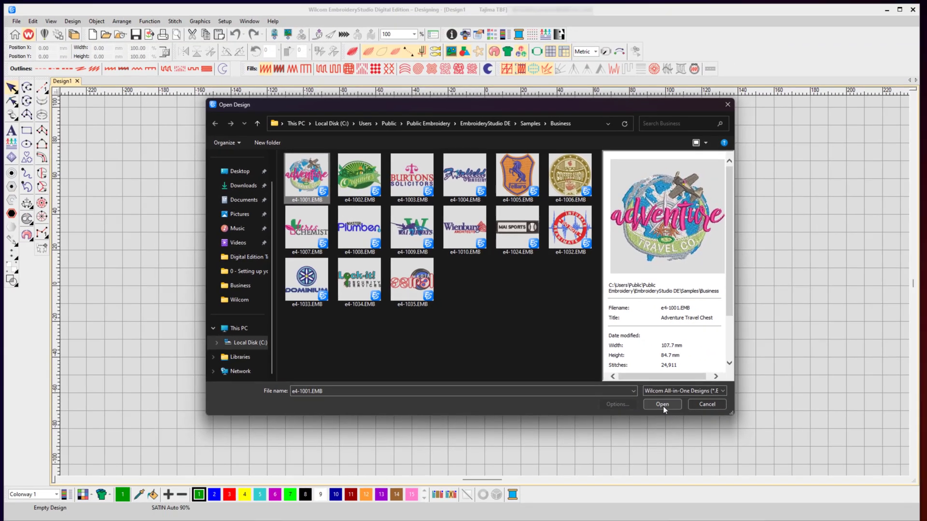
# - Open e4-1001.EMB and zoom in on the final e of 'adventure'
pyautogui.click(663, 408)
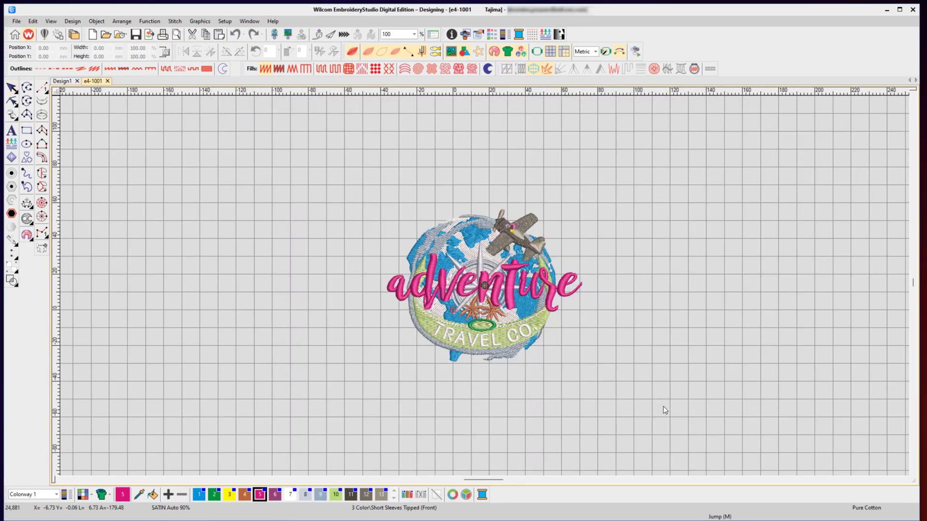
pyautogui.press('z')
pyautogui.moveTo(599, 254); pyautogui.dragTo(542, 313)
# - Reshape the final e by dragging four of its outline points outward
pyautogui.press('h')
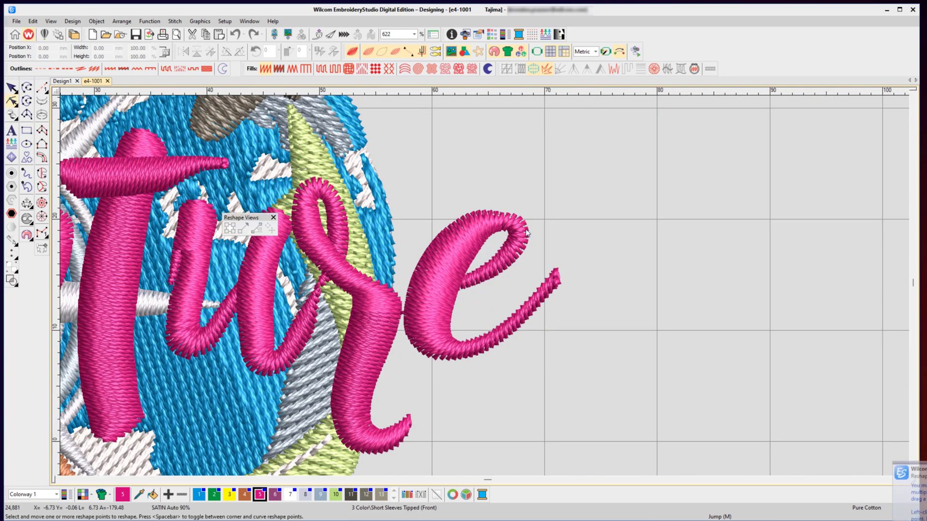
pyautogui.click(523, 219)
pyautogui.moveTo(523, 218); pyautogui.dragTo(537, 198)
pyautogui.moveTo(480, 207); pyautogui.dragTo(501, 182)
pyautogui.moveTo(447, 230); pyautogui.dragTo(429, 223)
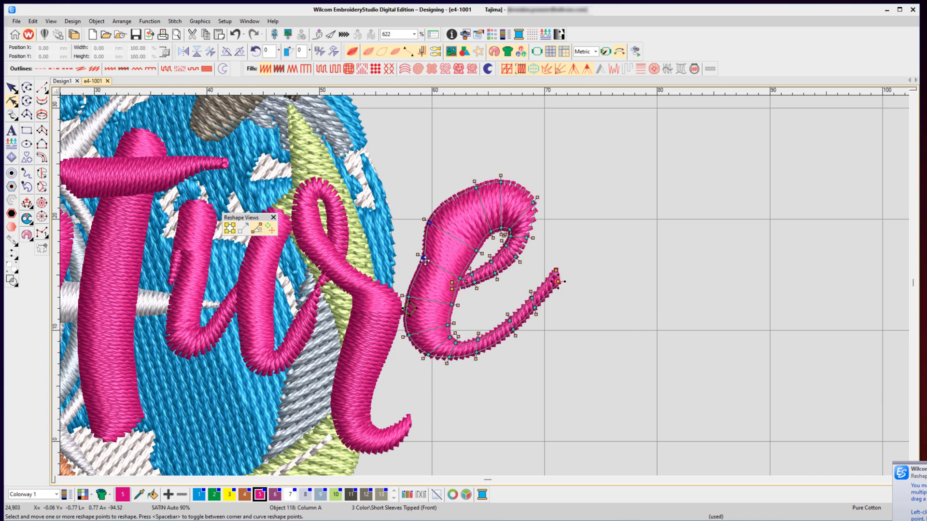
pyautogui.moveTo(424, 257); pyautogui.dragTo(423, 258)
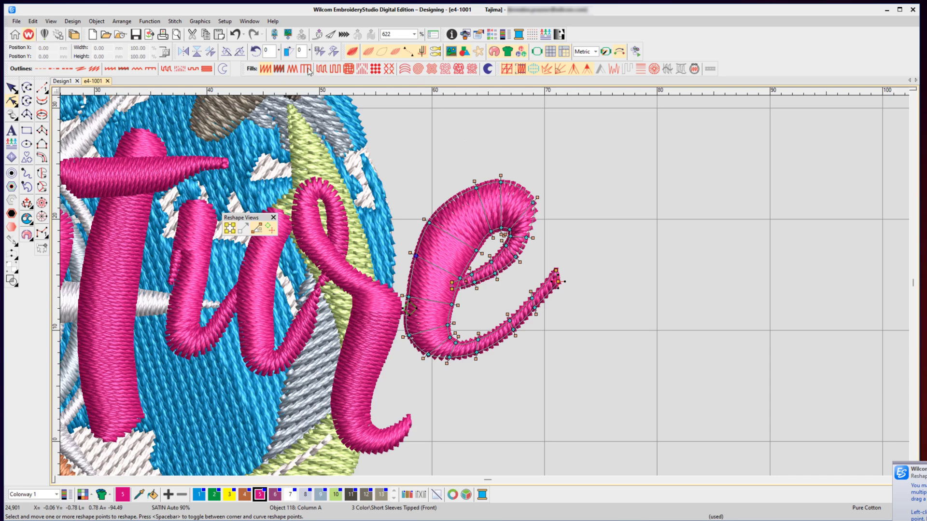
# - Show the letter's satin fill properties, then zoom to 100% and deselect
pyautogui.rightClick(265, 70)
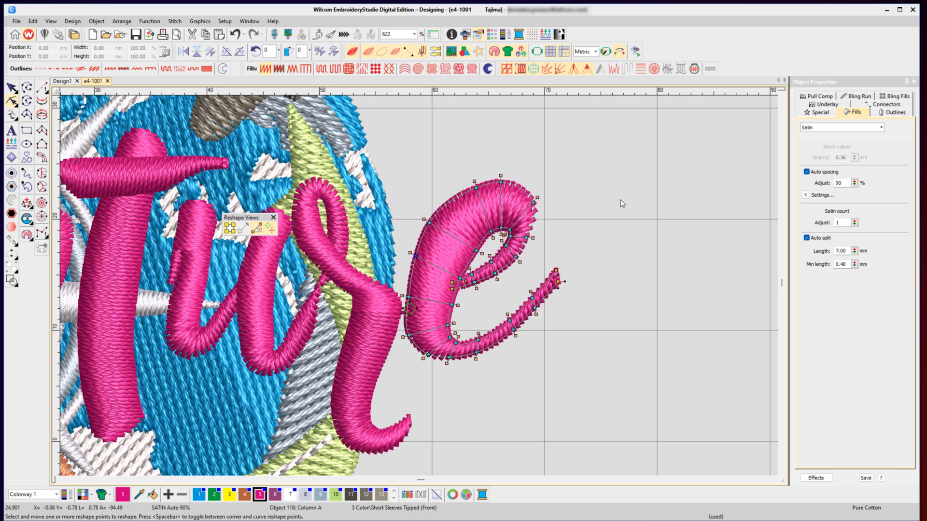
pyautogui.press('1')
pyautogui.press('Escape')
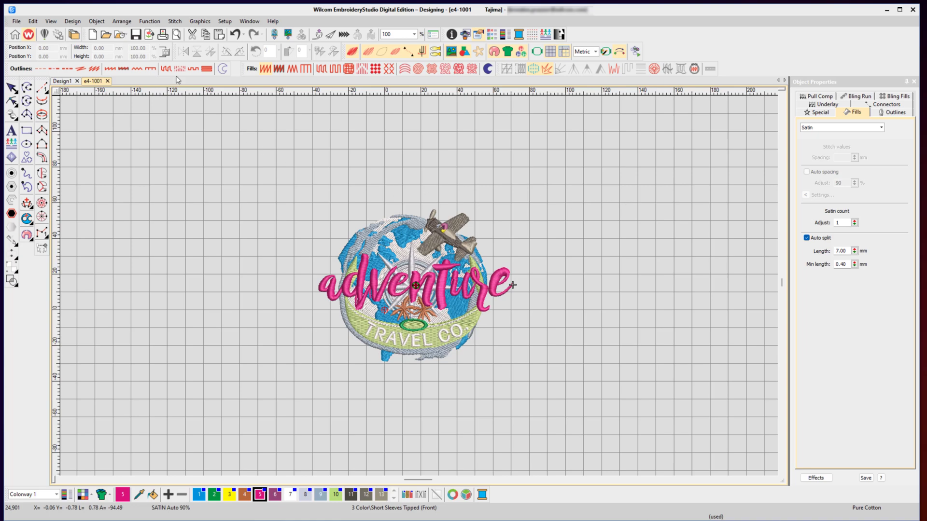
# - In Open Design, list All Machine Files (*.*) and select E4-1006.TBF
pyautogui.click(105, 35)
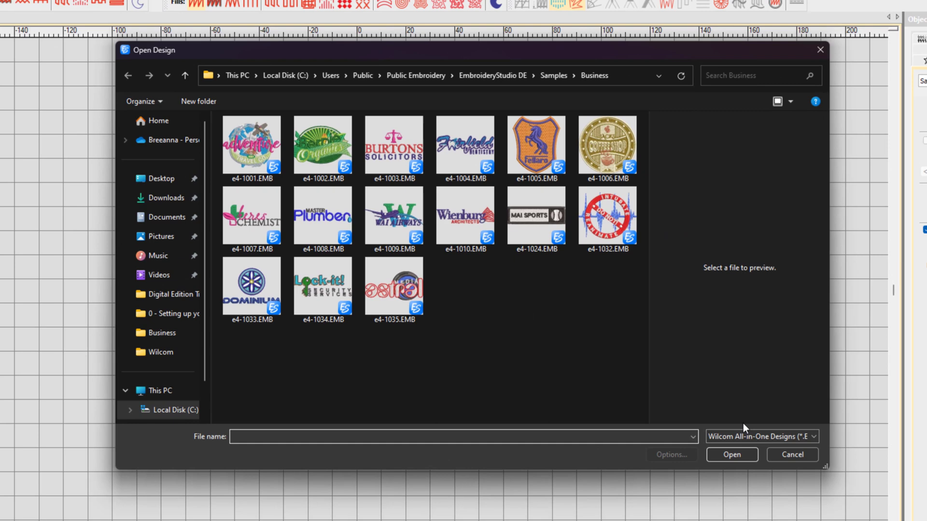
pyautogui.click(714, 411)
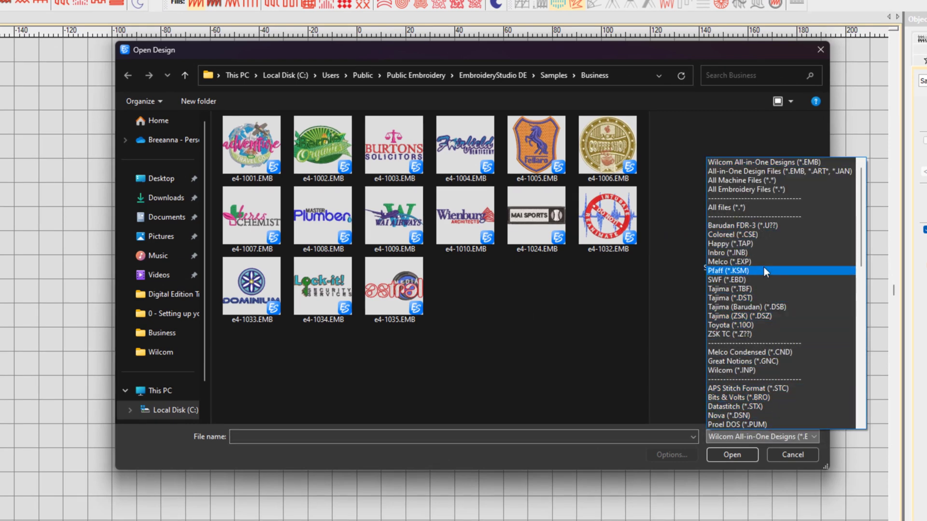
pyautogui.click(748, 184)
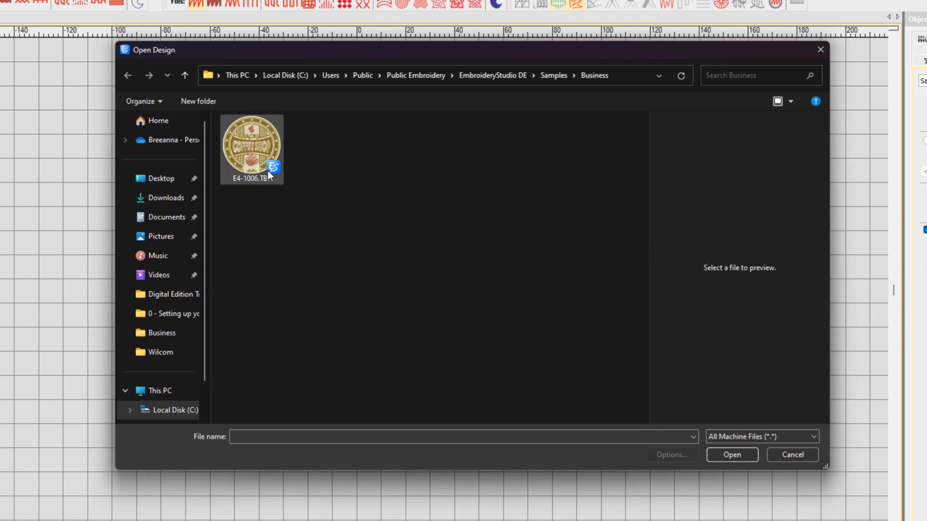
pyautogui.click(264, 146)
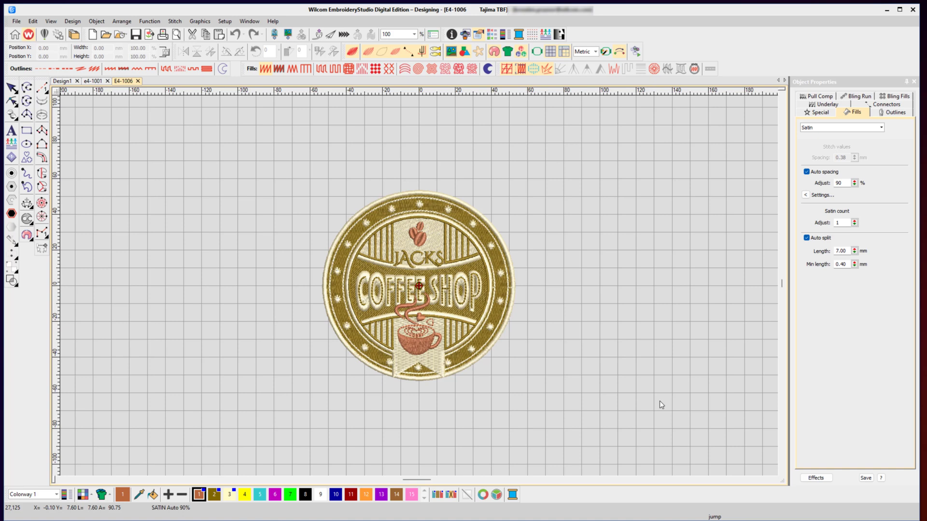
# - Zoom into the badge's right border, drag one outer-border point outward, then return to 100%
pyautogui.press('b')
pyautogui.moveTo(535, 235); pyautogui.dragTo(440, 340)
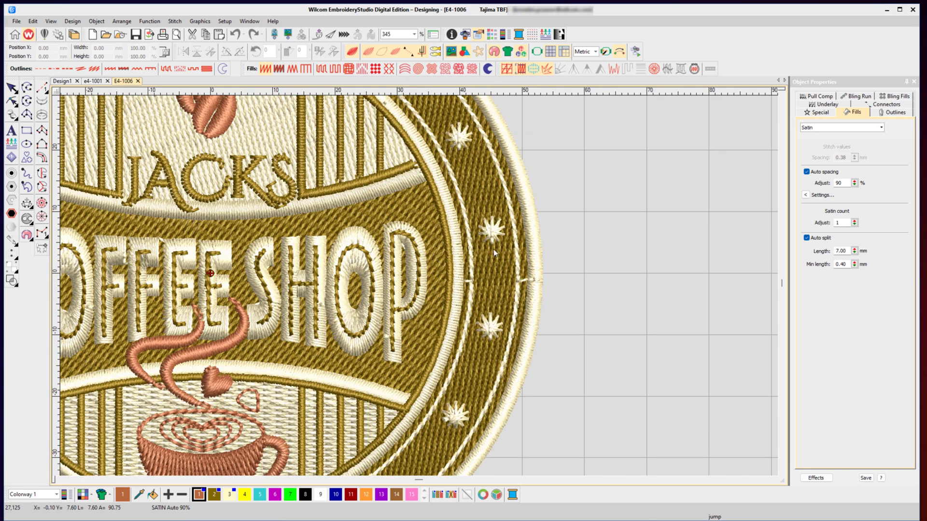
pyautogui.press('h')
pyautogui.click(530, 221)
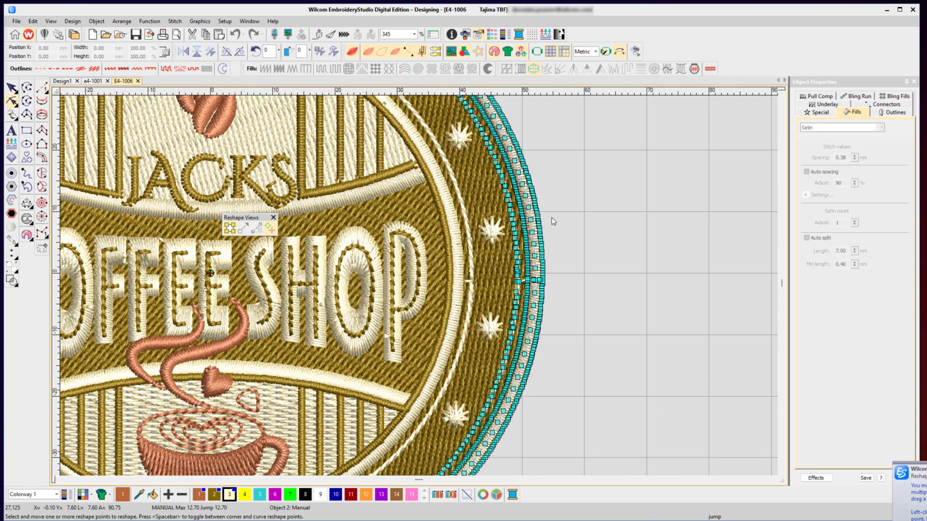
pyautogui.click(539, 220)
pyautogui.moveTo(539, 219); pyautogui.dragTo(563, 206)
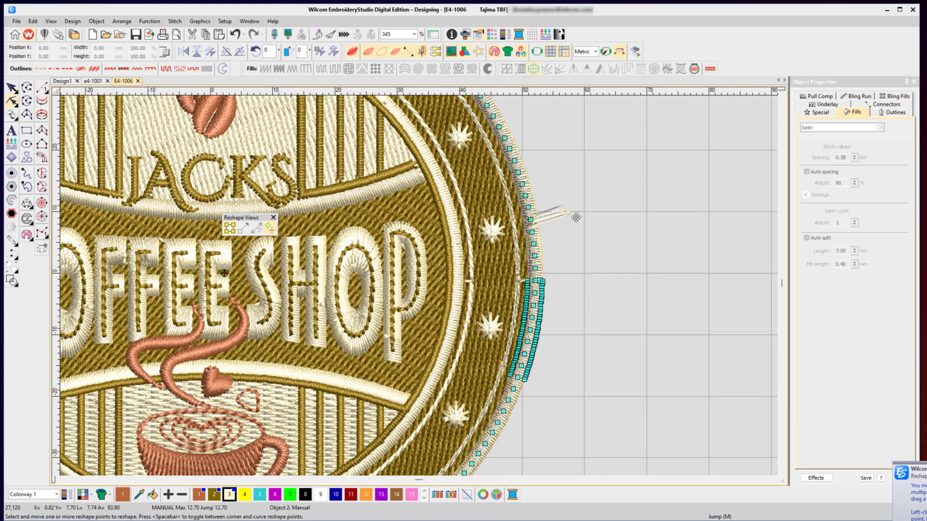
pyautogui.press('Escape')
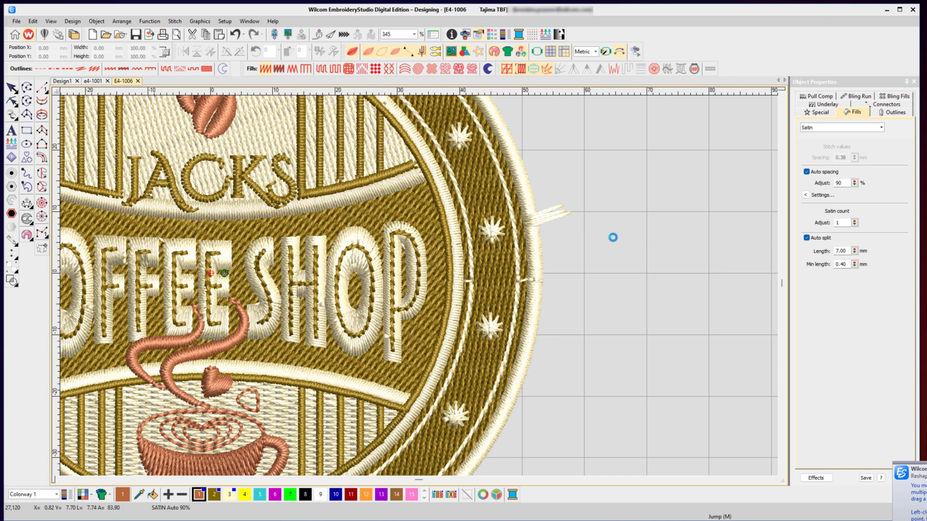
pyautogui.press('1')
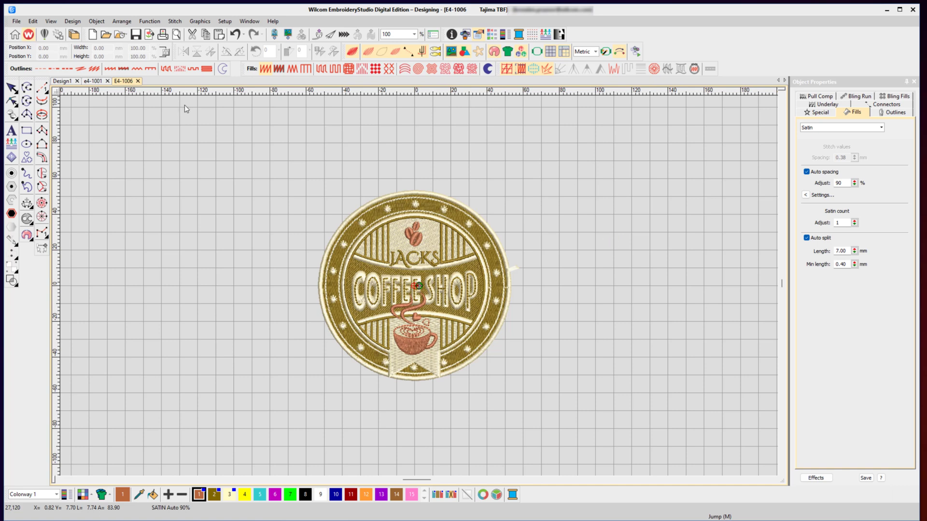
# - Close E4-1006 without saving, then reselect E4-1006.TBF under All Machine Files
pyautogui.click(138, 82)
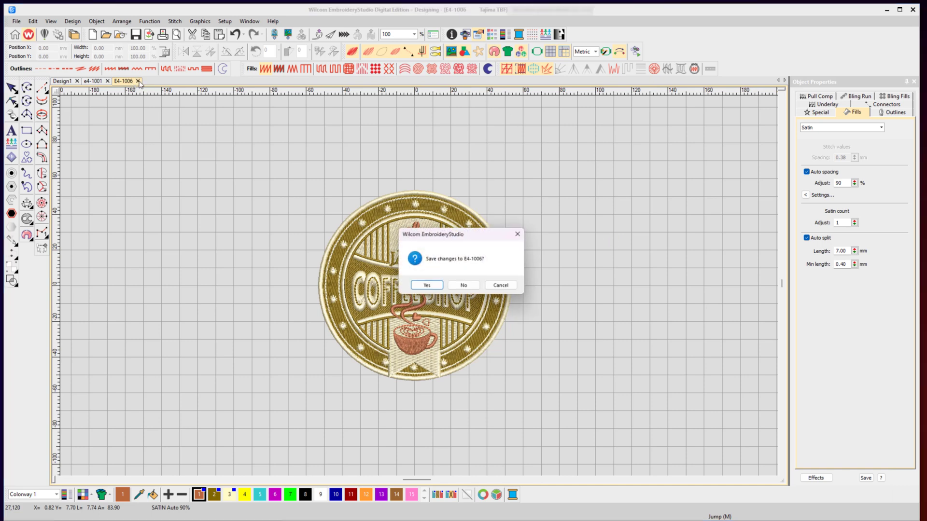
pyautogui.click(464, 285)
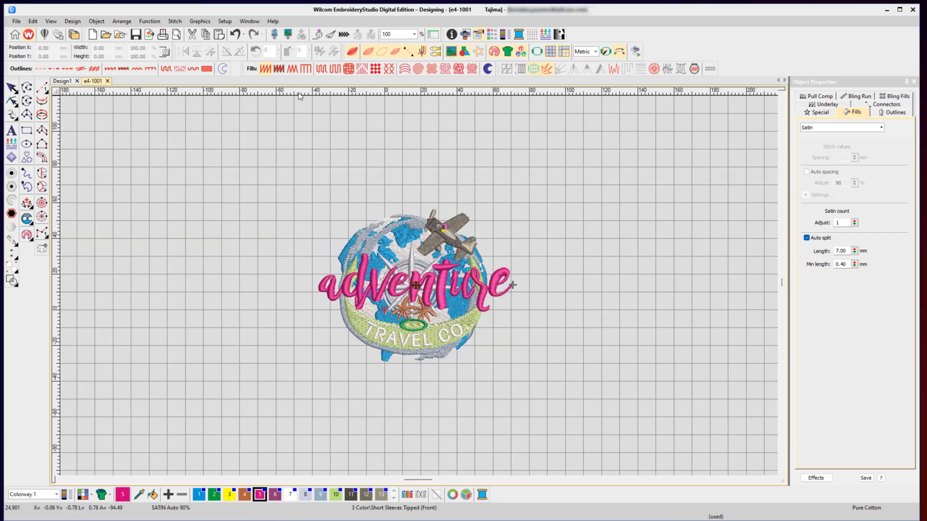
pyautogui.click(106, 34)
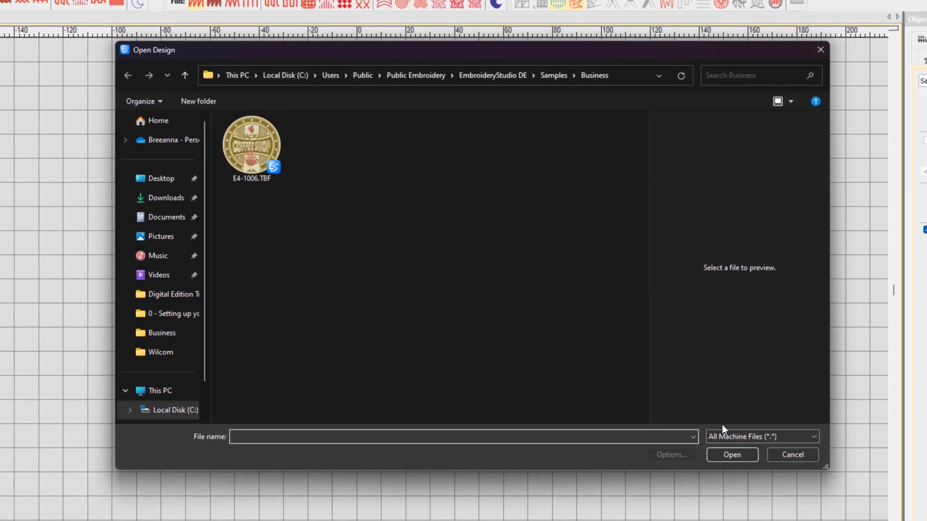
pyautogui.click(725, 434)
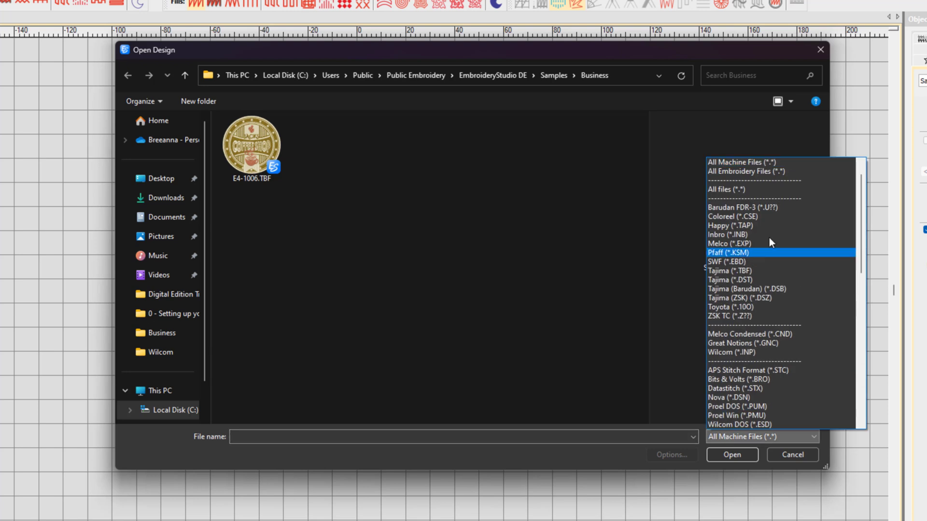
pyautogui.click(762, 164)
pyautogui.click(261, 179)
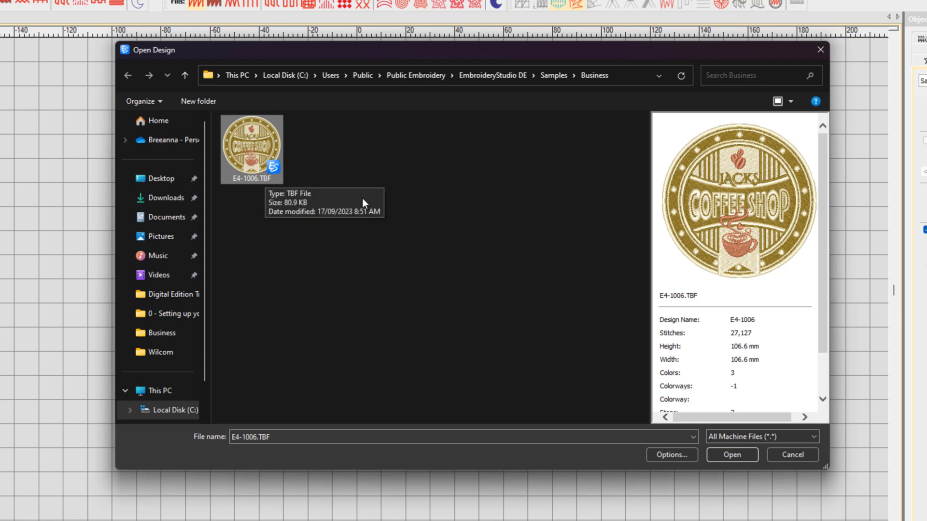
# - Enable the Objects / outlines open option and confirm
pyautogui.click(683, 459)
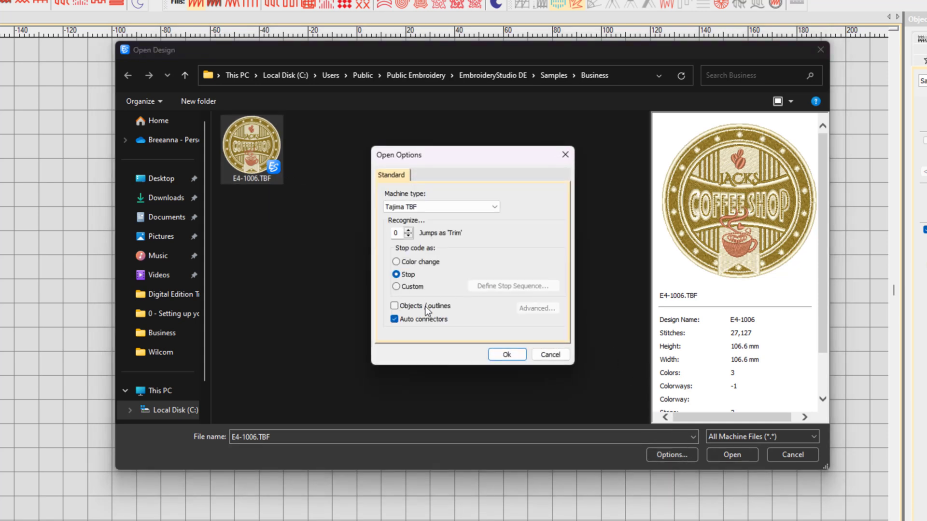
pyautogui.click(431, 308)
pyautogui.click(507, 356)
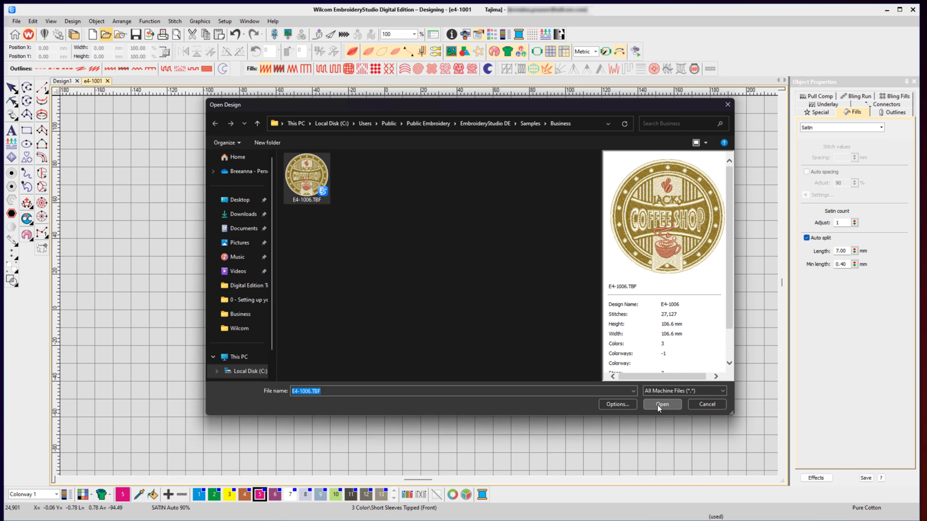
# - Open E4-1006, zoom into its right half, and drag the outer border's top-right arc outward
pyautogui.click(714, 447)
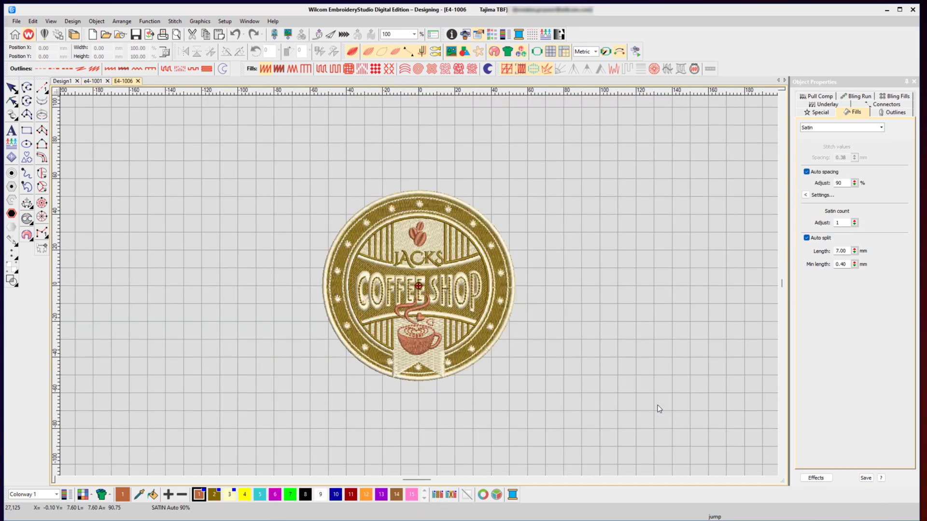
pyautogui.press('b')
pyautogui.moveTo(537, 220); pyautogui.dragTo(431, 365)
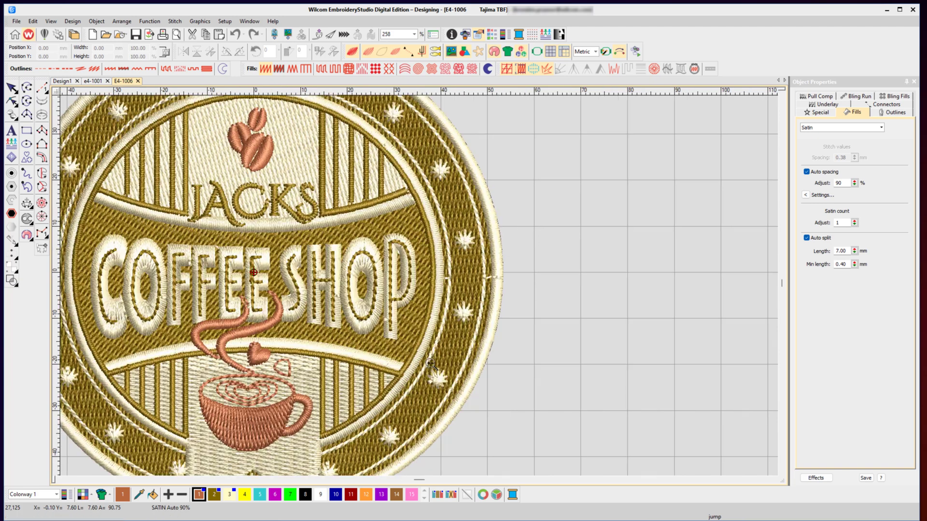
pyautogui.click(12, 103)
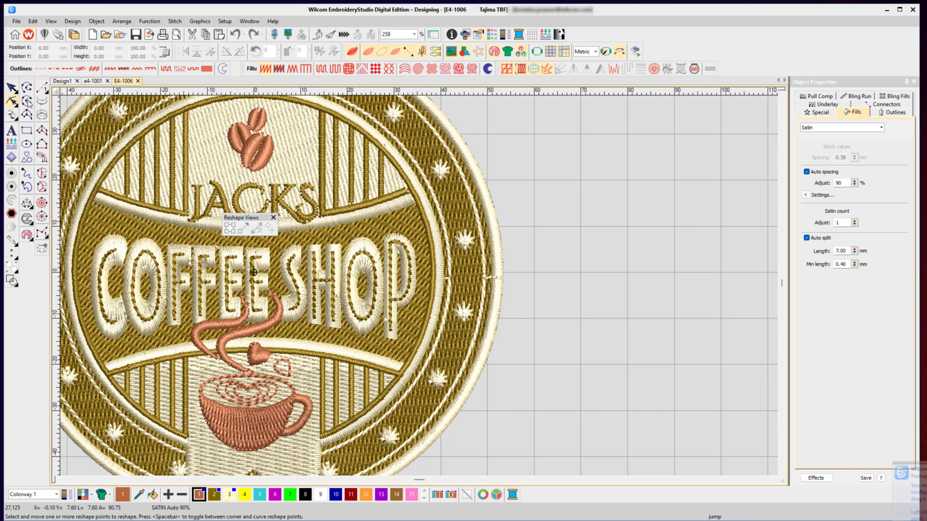
pyautogui.click(487, 196)
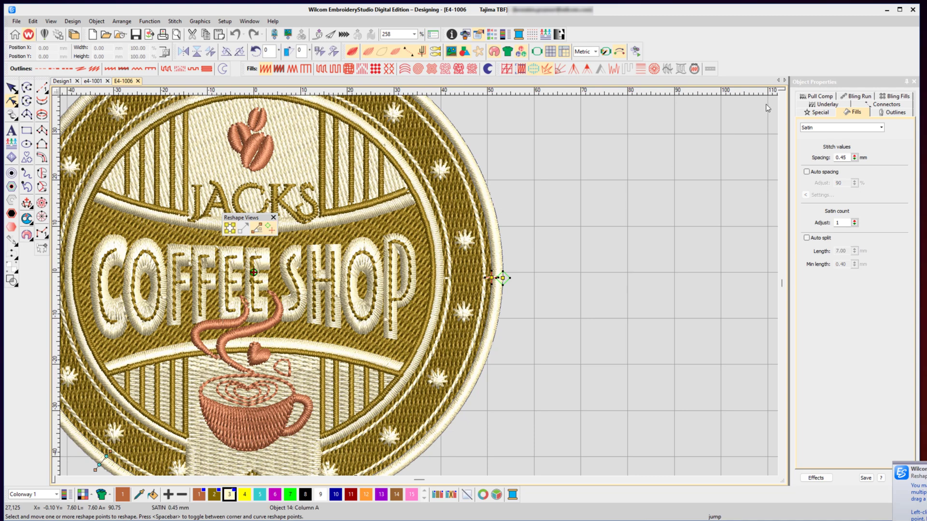
pyautogui.scroll(2, 782, 97)
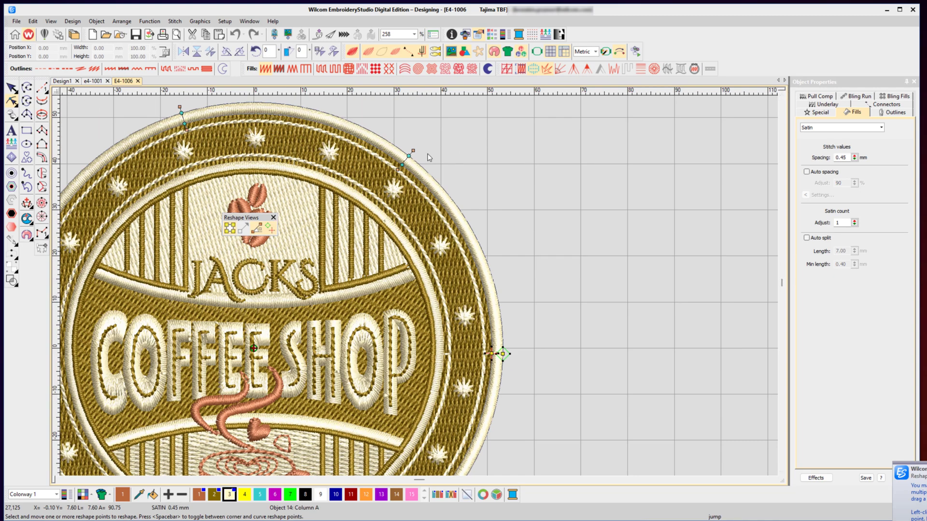
pyautogui.moveTo(410, 154); pyautogui.dragTo(465, 133)
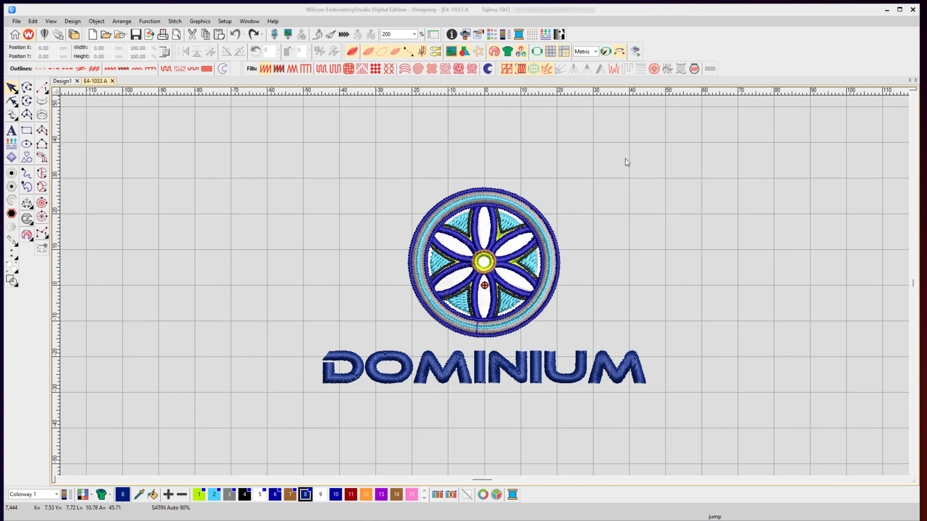
# - Scale the DOMINIUM emblem to about 120% and save it as E4-1033 A.EMB
pyautogui.moveTo(387, 158); pyautogui.dragTo(618, 343)
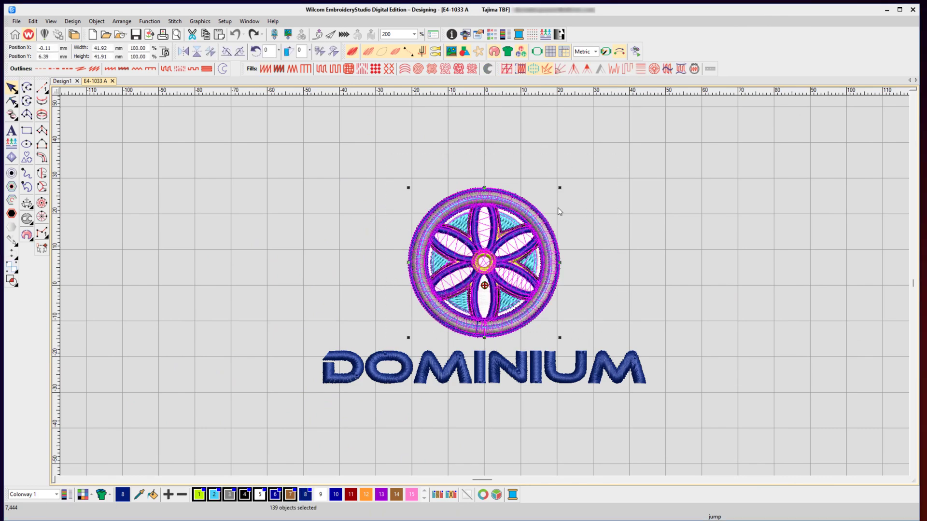
pyautogui.moveTo(559, 188); pyautogui.dragTo(574, 172)
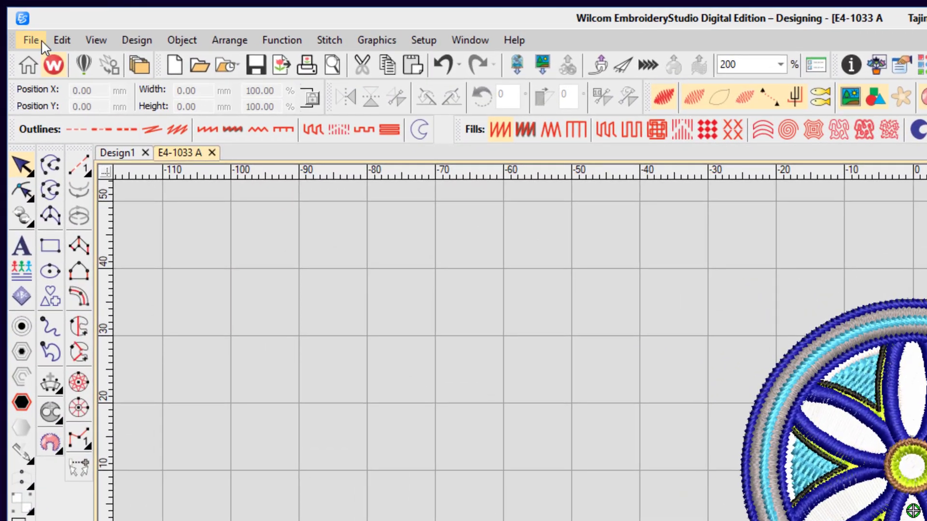
pyautogui.click(18, 23)
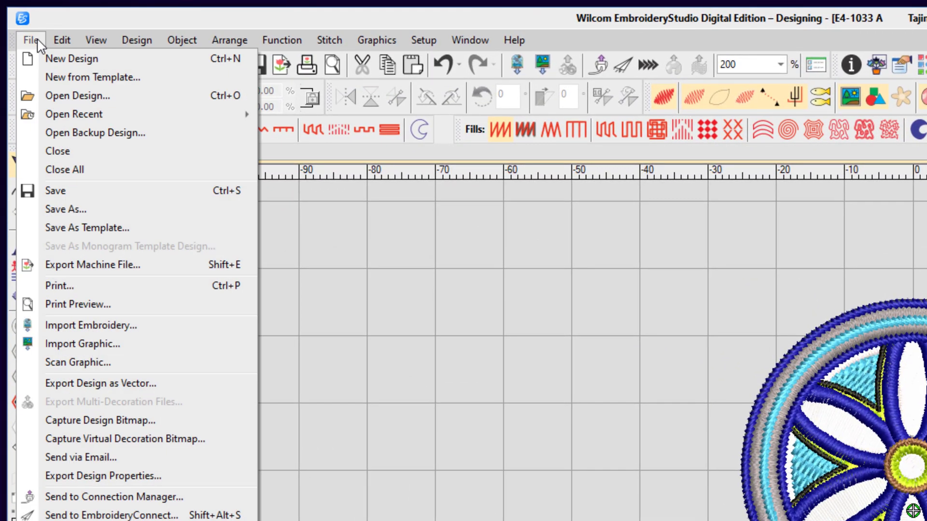
pyautogui.click(128, 213)
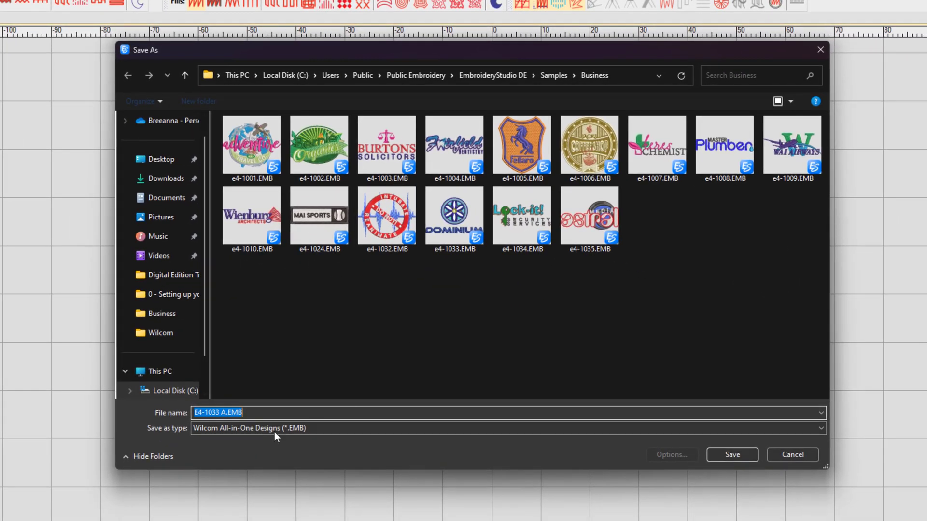
pyautogui.press('End')
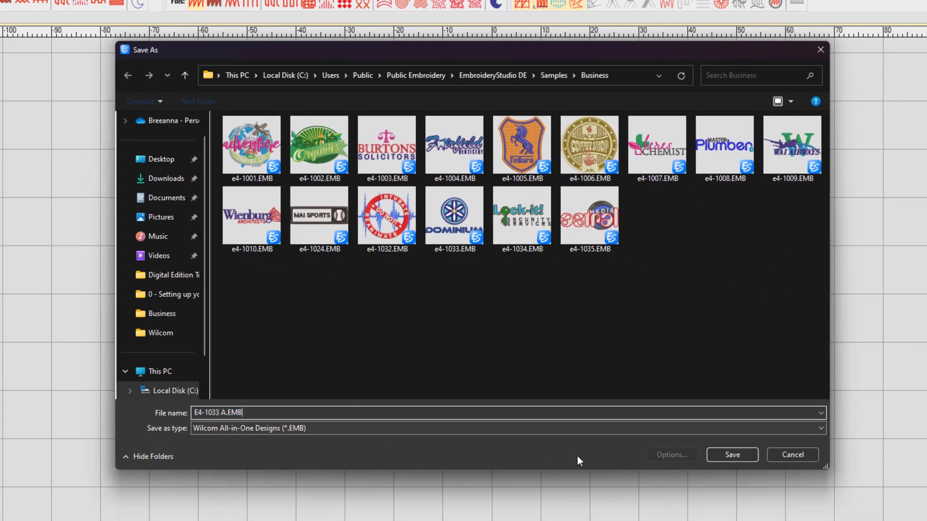
pyautogui.click(748, 459)
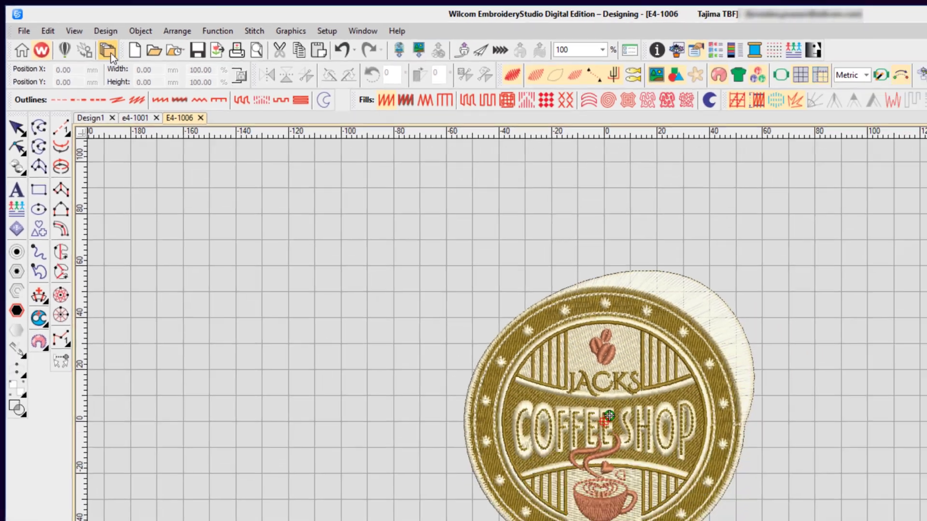
# - In the Design Library, go to Public Embroidery > EmbroideryStudio DE > Samples > Business and open e4-1002.EMB
pyautogui.click(169, 80)
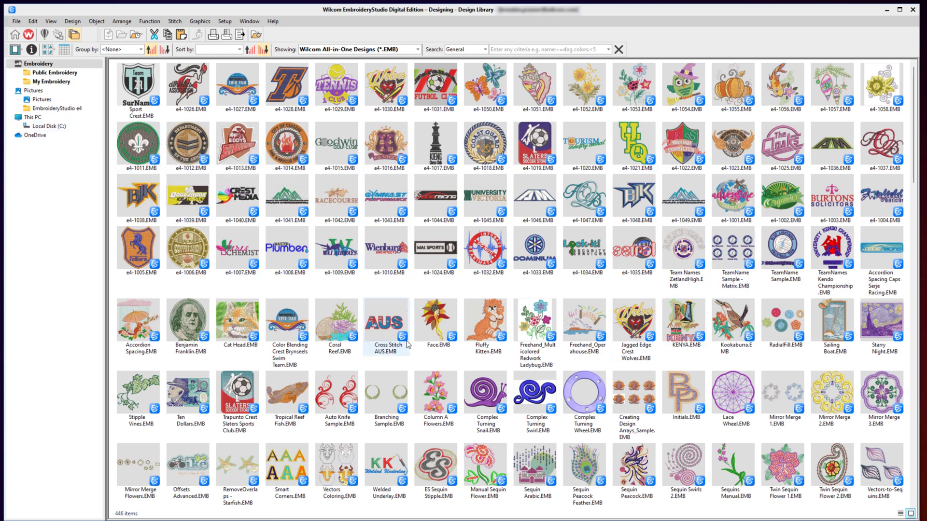
pyautogui.moveTo(407, 344)
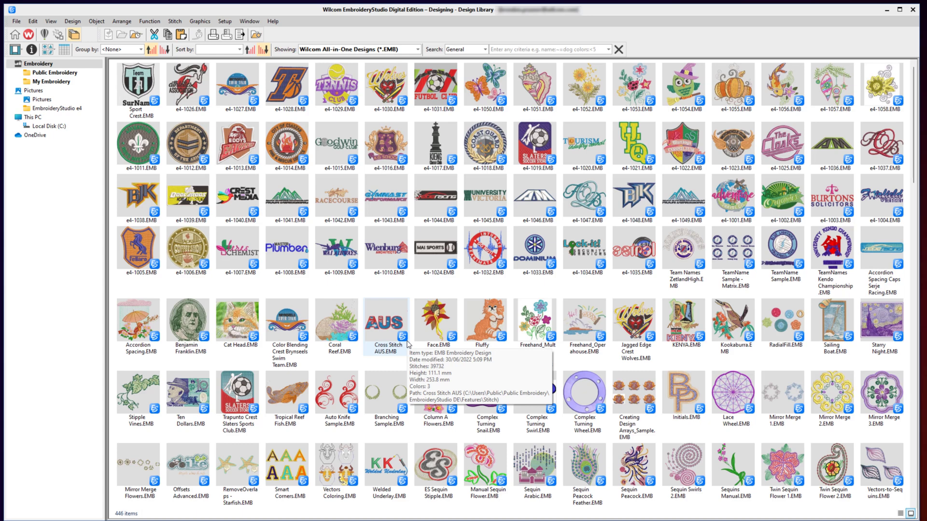
pyautogui.click(37, 74)
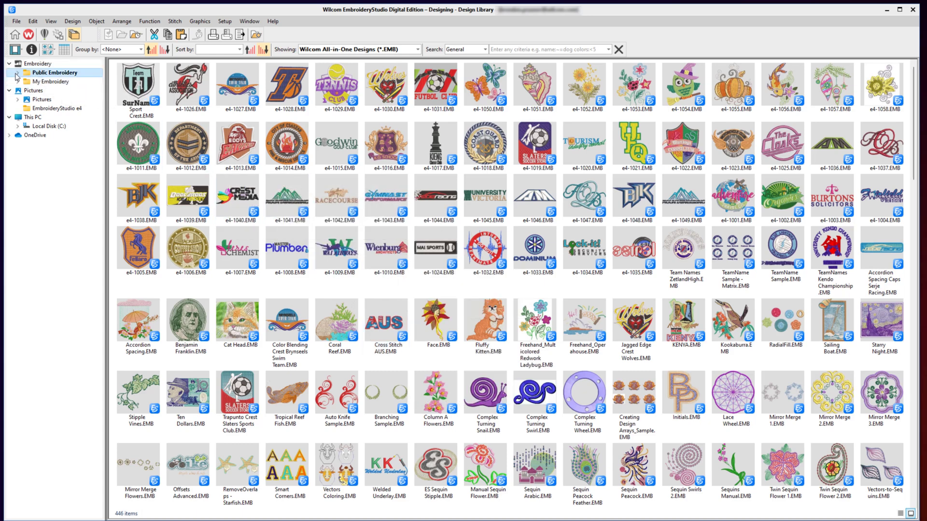
pyautogui.doubleClick(37, 77)
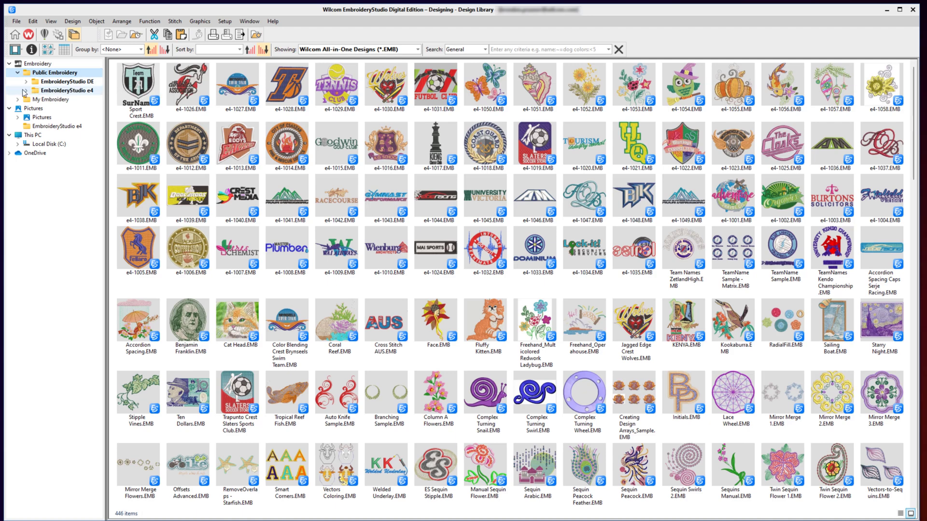
pyautogui.click(26, 81)
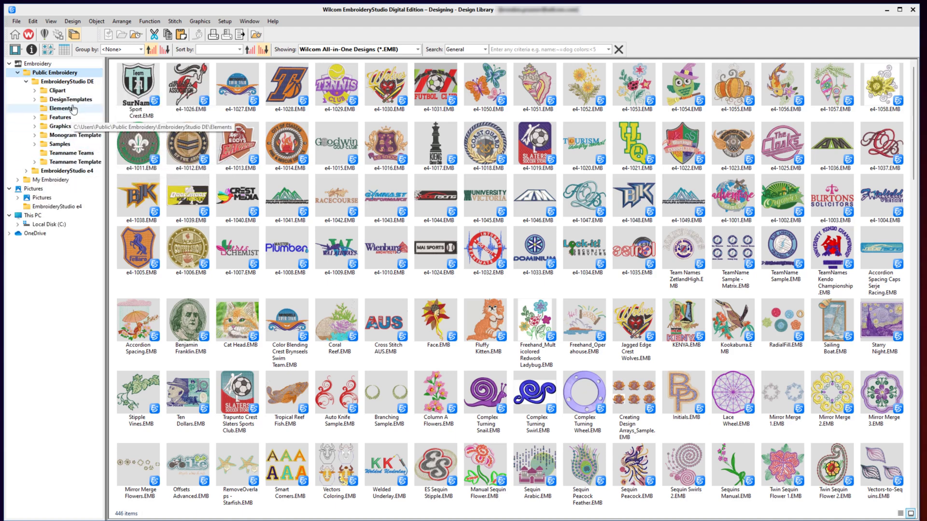
pyautogui.click(59, 145)
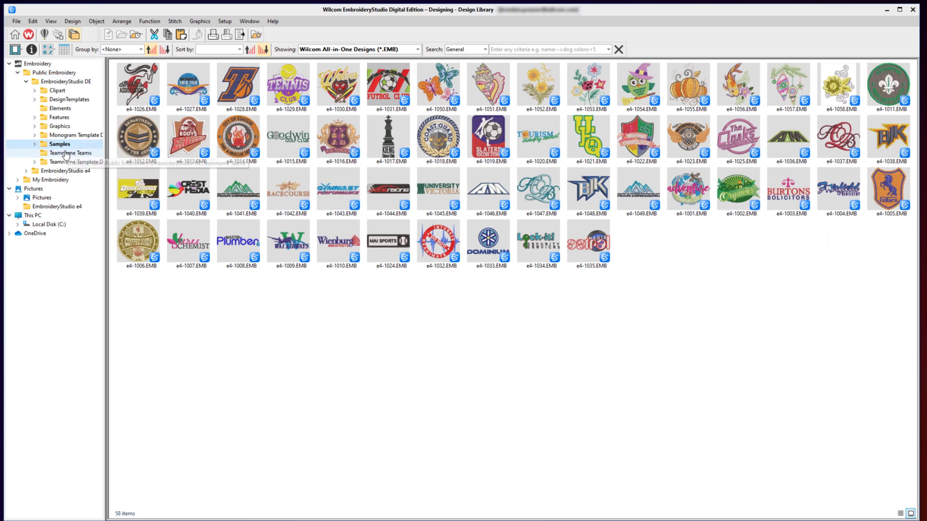
pyautogui.click(34, 144)
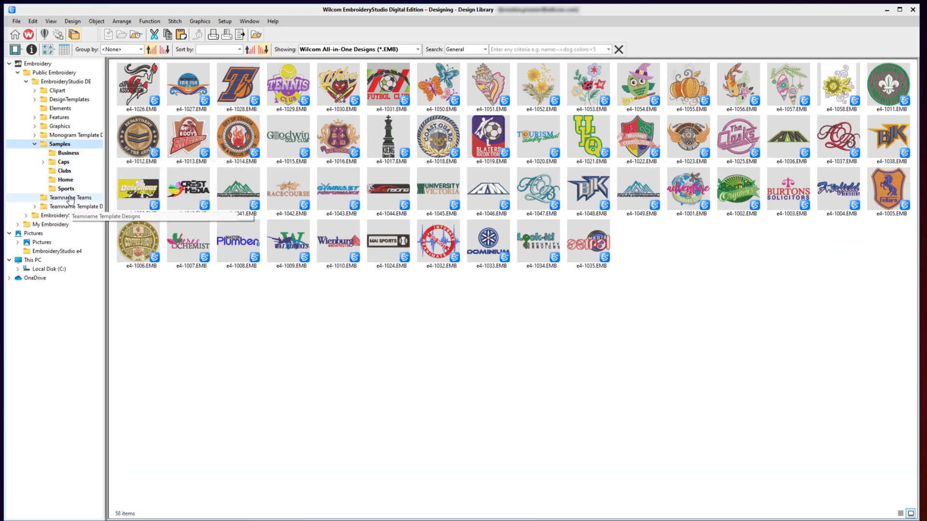
pyautogui.click(64, 154)
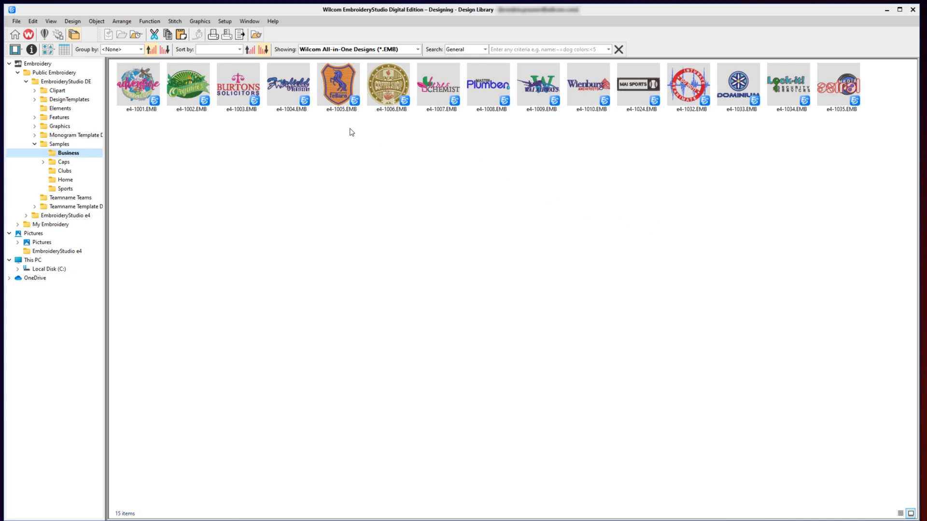
pyautogui.click(187, 82)
pyautogui.doubleClick(187, 83)
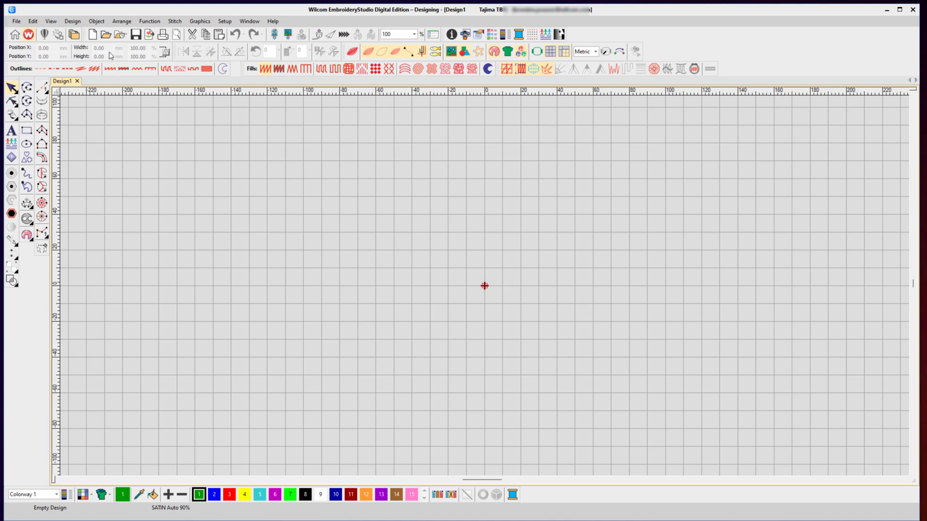
# - Open e4-1006.EMB and show its Production Worksheet print preview at a smaller page view
pyautogui.click(106, 35)
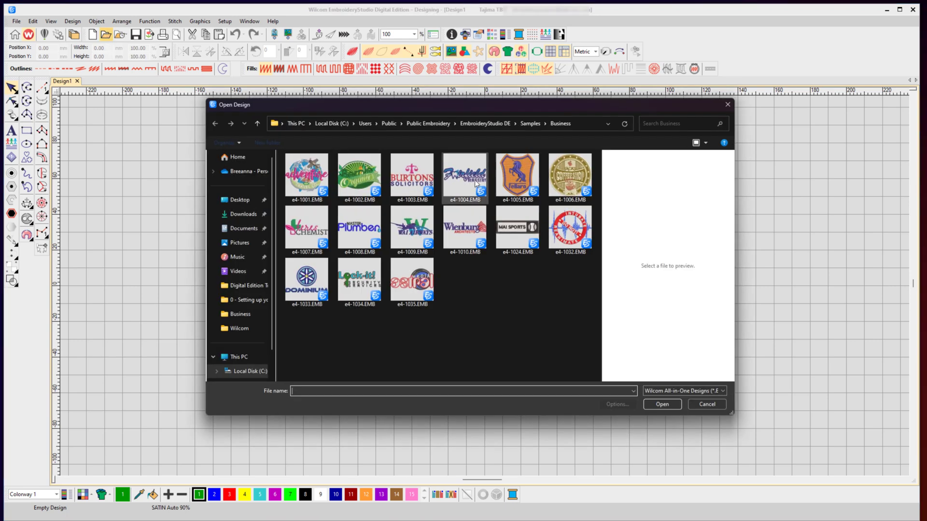
pyautogui.click(572, 179)
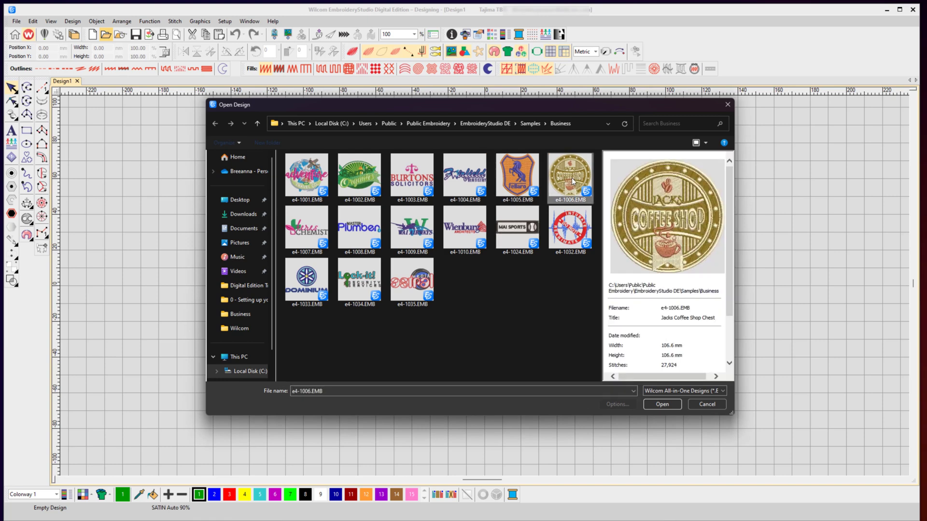
pyautogui.click(662, 404)
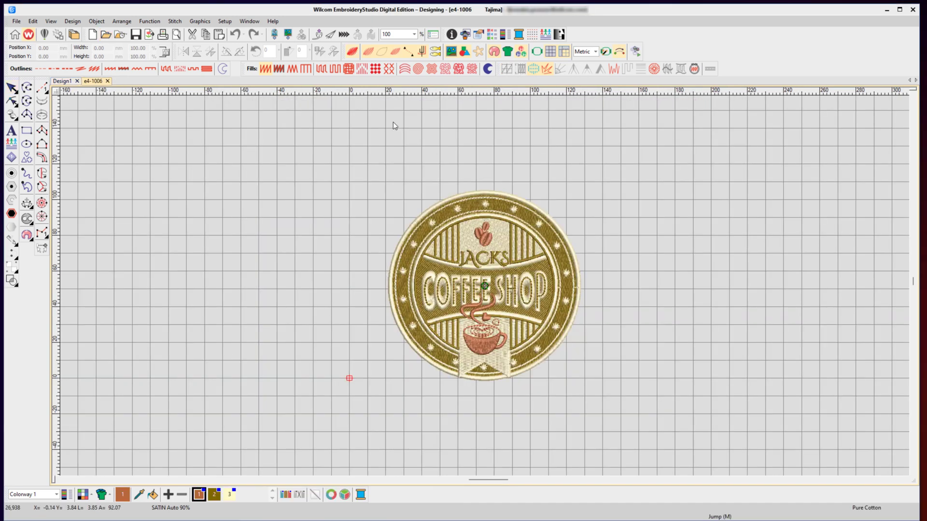
pyautogui.click(177, 35)
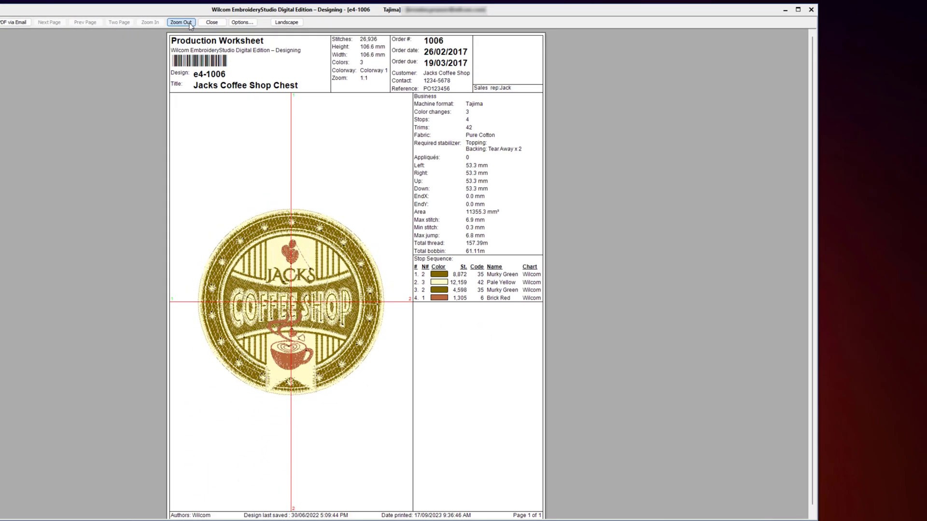
pyautogui.click(187, 24)
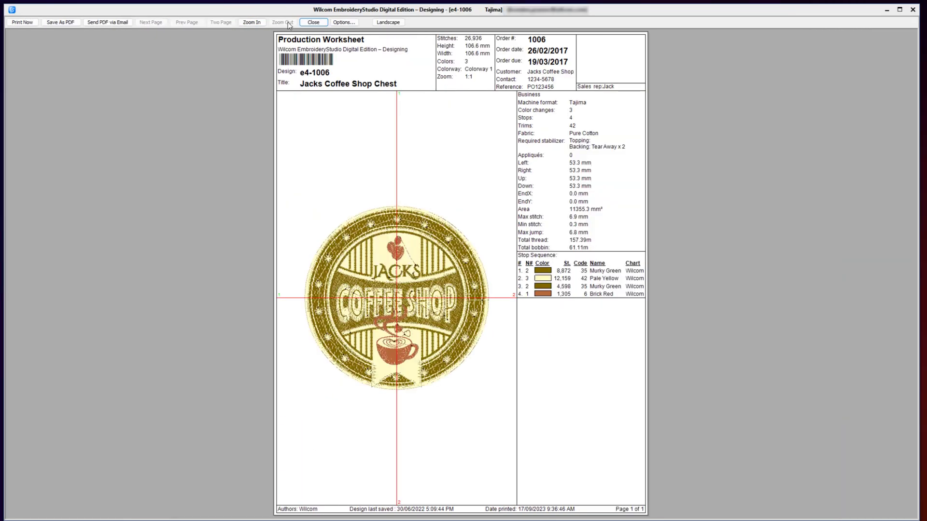
# - In print Options, tick Approval Sheet, Production Summary and Color Film worksheets and apply
pyautogui.click(344, 22)
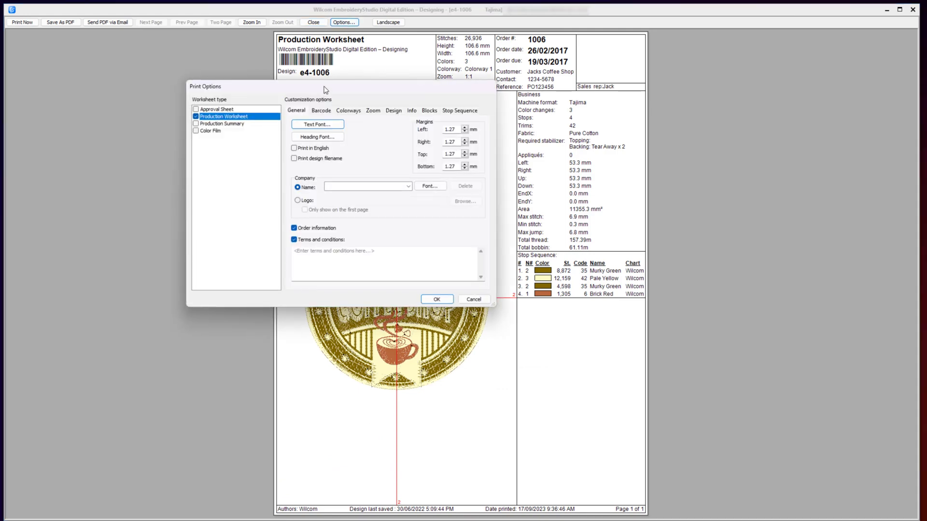
pyautogui.moveTo(328, 90); pyautogui.dragTo(644, 99)
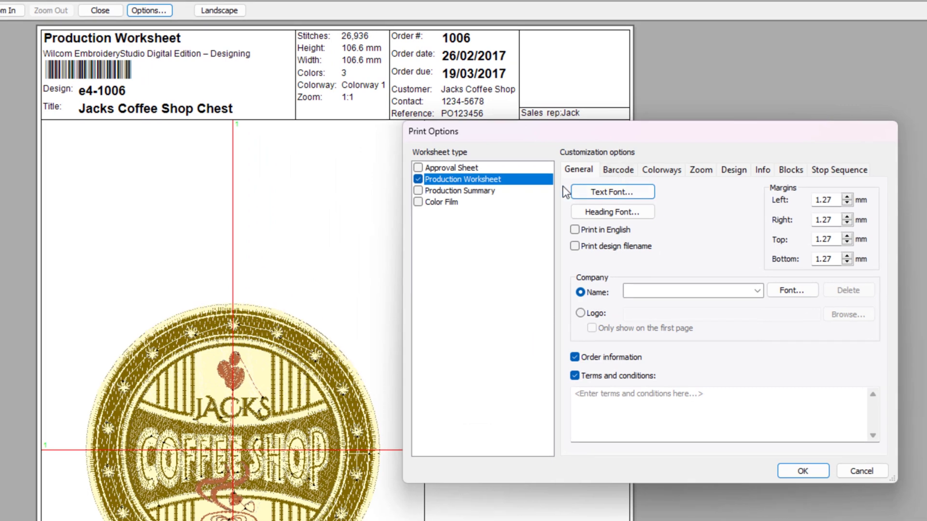
pyautogui.click(418, 168)
pyautogui.click(418, 190)
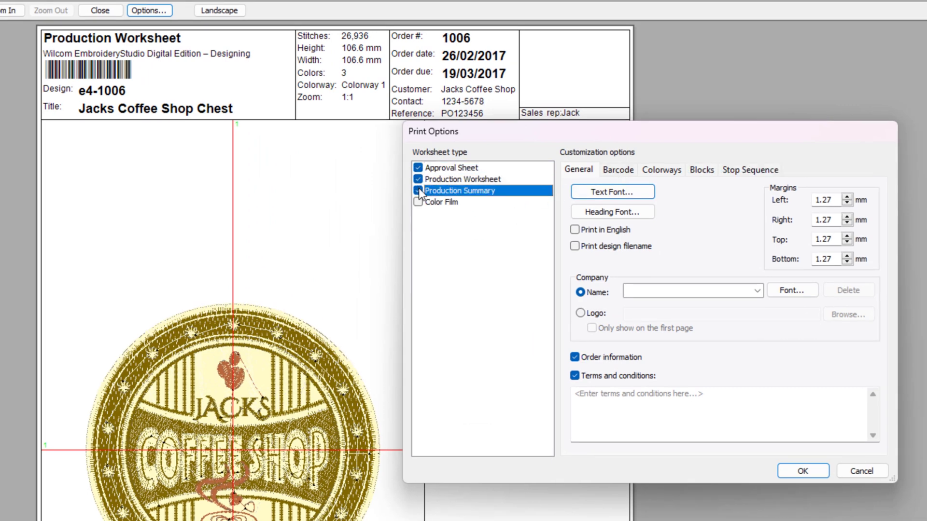
pyautogui.click(418, 203)
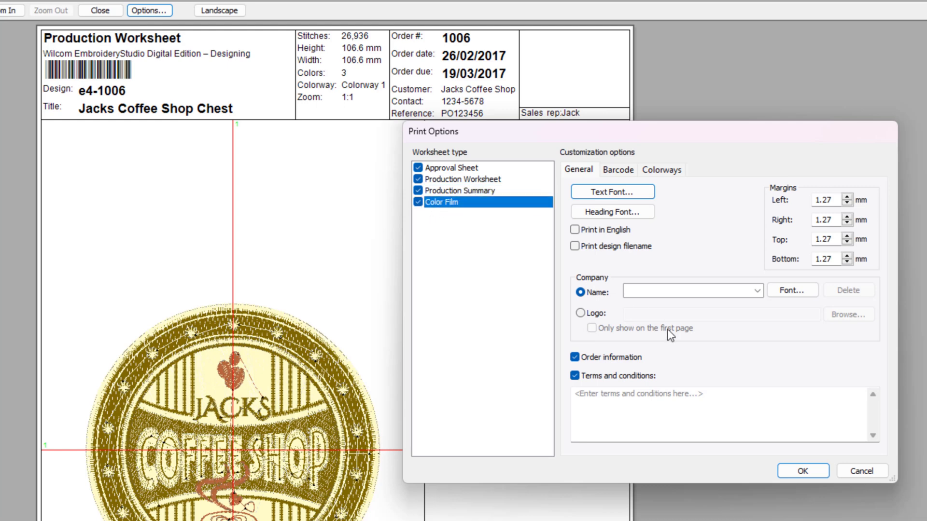
pyautogui.click(789, 471)
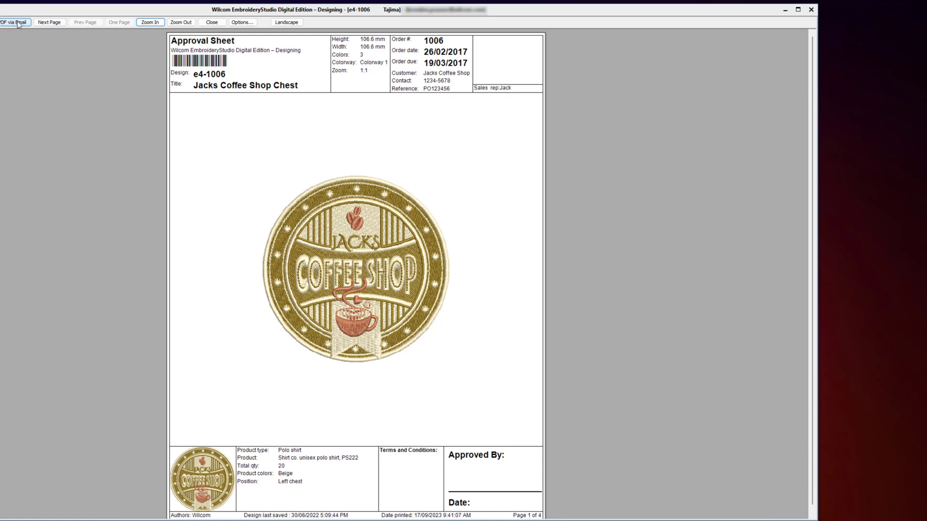
# - Page forward twice from the Approval Sheet to the Color Film sheet, page 3 of 4
pyautogui.click(50, 22)
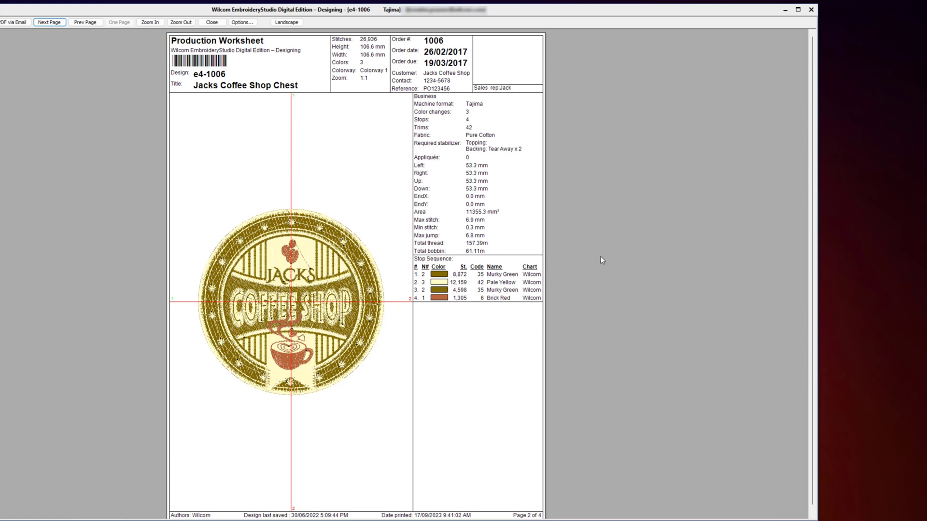
pyautogui.click(55, 23)
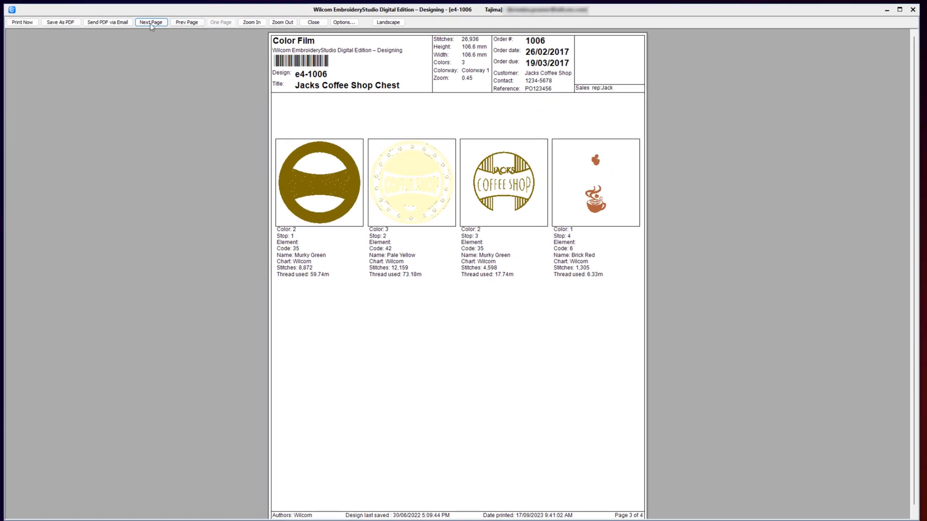
# - Advance to the e4-1006 Production Worksheet page and set the preview to landscape orientation
pyautogui.click(152, 24)
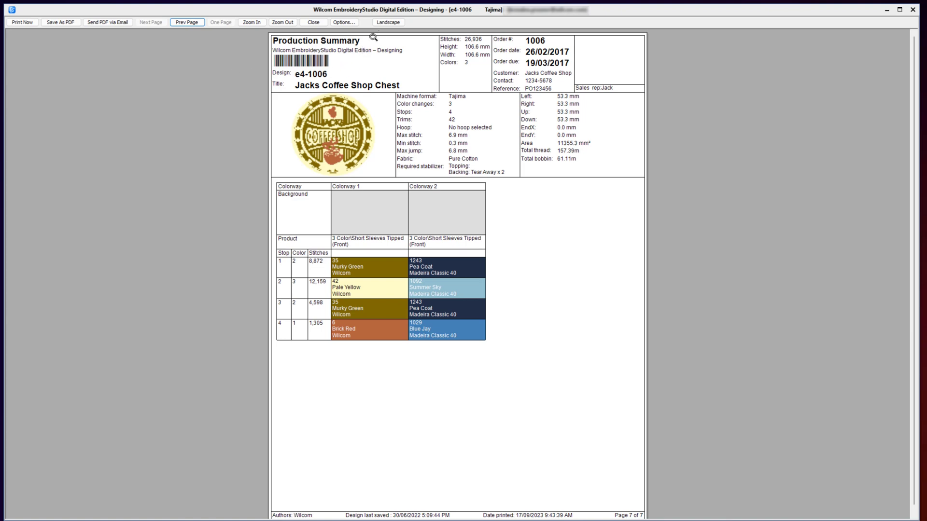
pyautogui.click(387, 23)
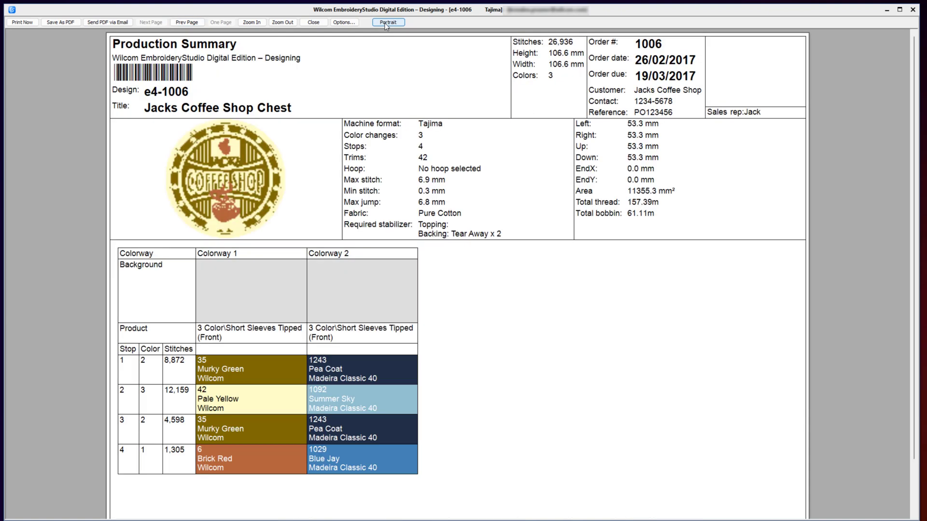
pyautogui.click(386, 23)
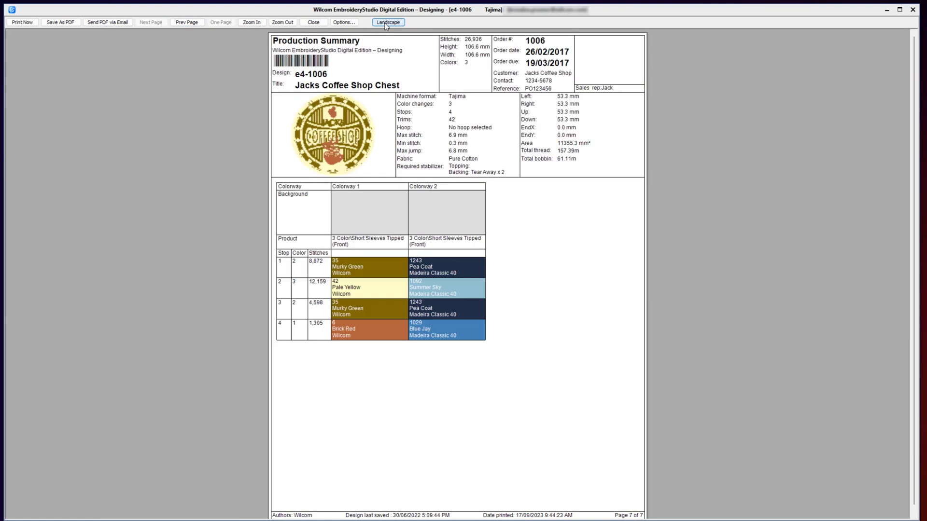
pyautogui.click(385, 23)
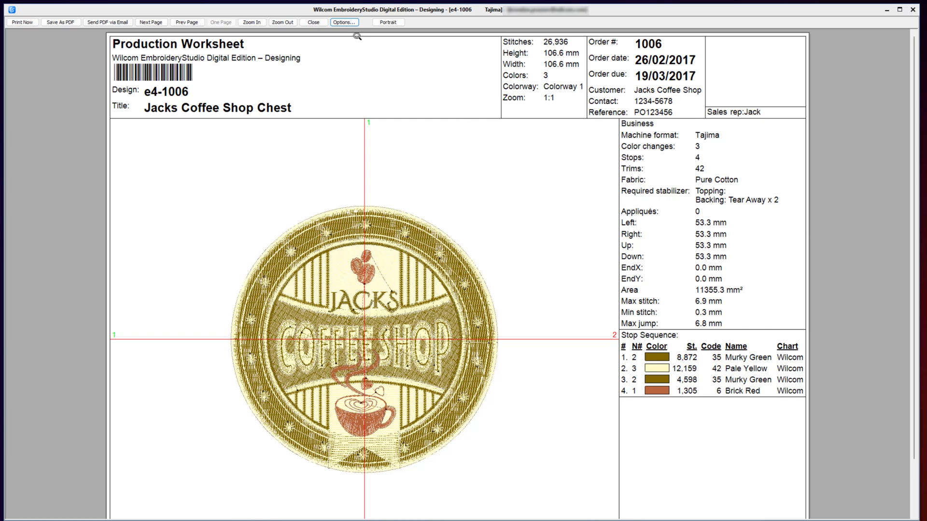
# - In the print options, set Barcode to None and apply the short info layout
pyautogui.click(339, 22)
pyautogui.moveTo(587, 103); pyautogui.dragTo(186, 161)
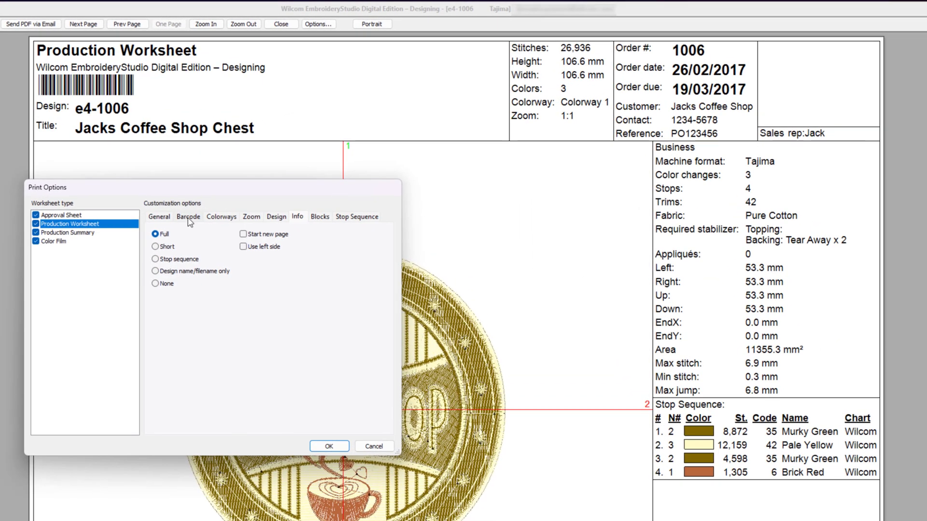
pyautogui.click(219, 194)
pyautogui.click(166, 235)
pyautogui.click(298, 217)
pyautogui.click(155, 247)
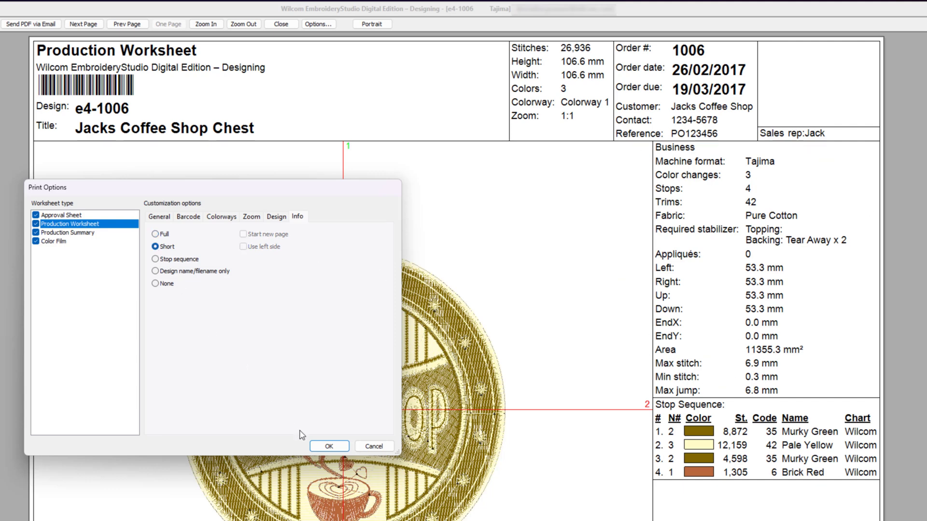
pyautogui.click(329, 446)
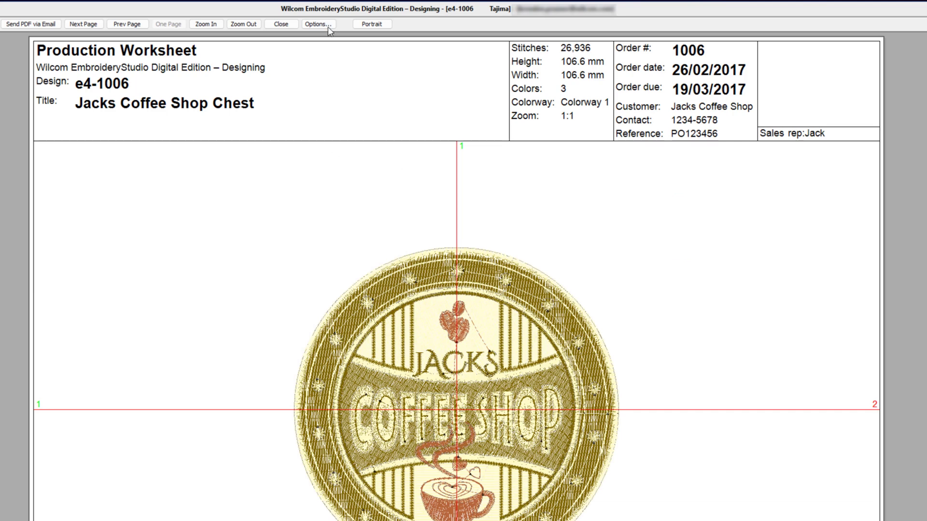
# - Change the worksheet info to Stop sequence only and apply it
pyautogui.click(319, 23)
pyautogui.click(187, 259)
pyautogui.click(329, 447)
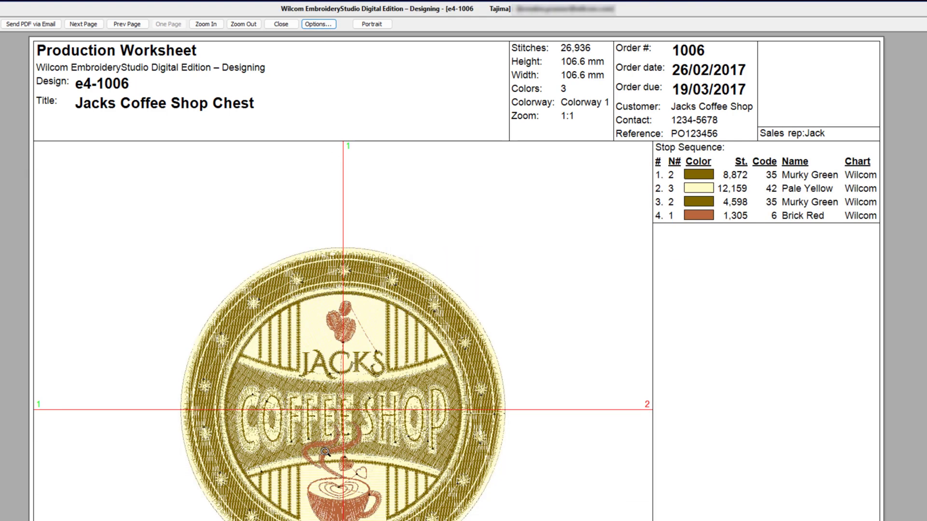
pyautogui.click(322, 25)
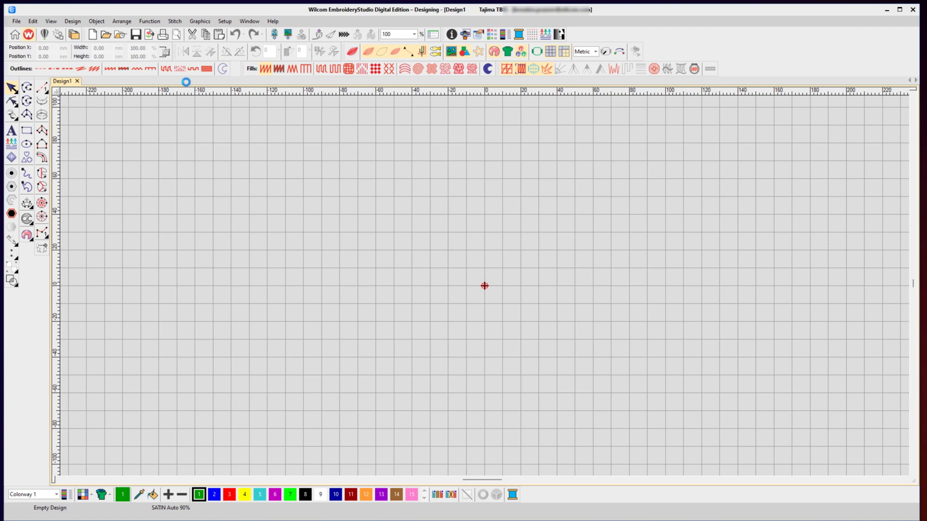
# - Filter by Wilcom All-in-One Designs (*.EMB) and open e4-1002.EMB from Business samples
pyautogui.click(106, 36)
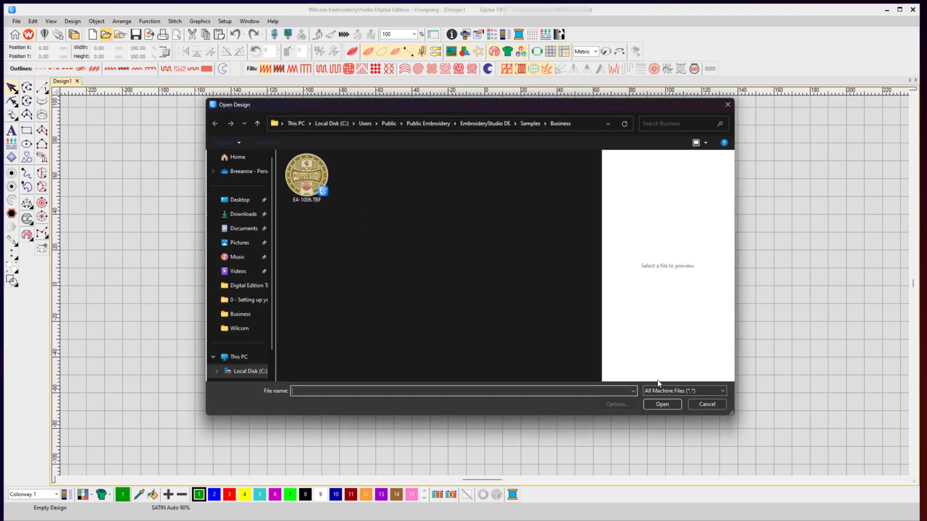
pyautogui.click(663, 391)
pyautogui.scroll(1, 677, 190)
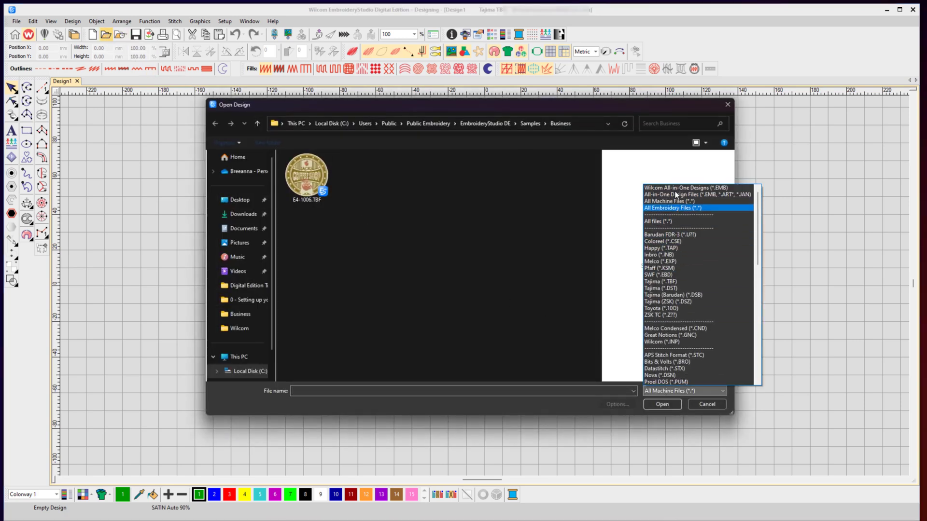
pyautogui.click(678, 190)
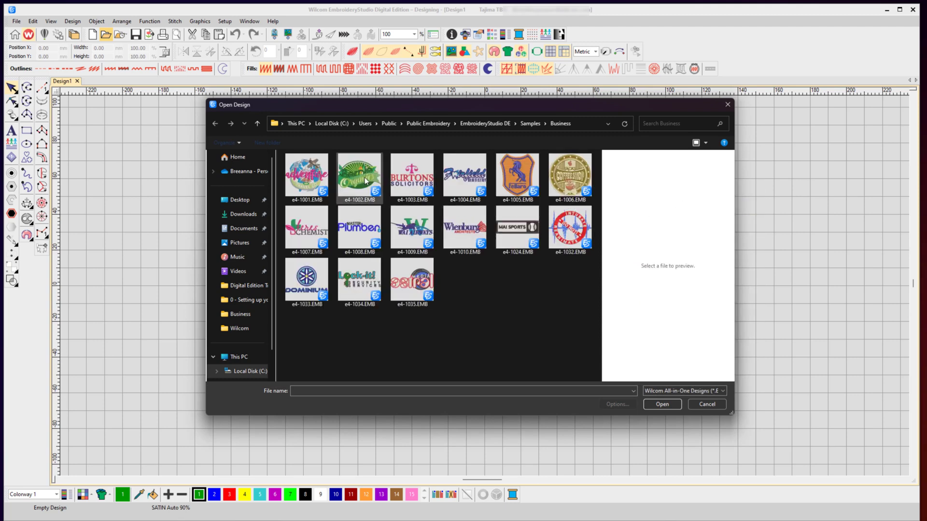
pyautogui.click(361, 178)
pyautogui.click(661, 404)
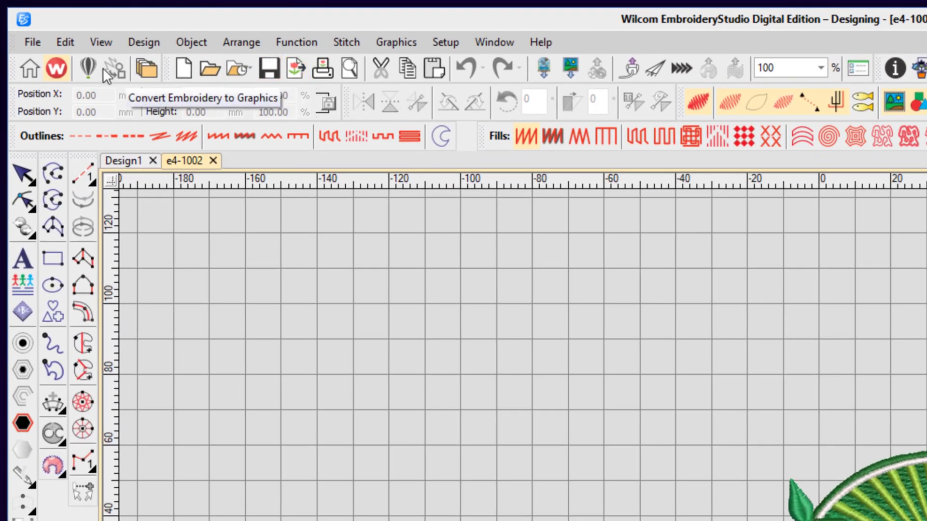
# - Use Export Machine File with Tajima (*.DST) format to save e4-1002.DST
pyautogui.click(32, 42)
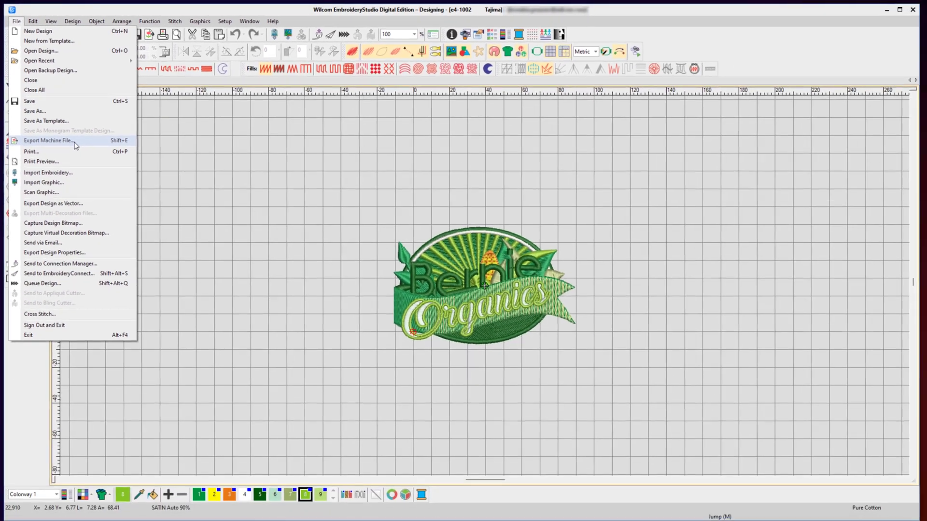
pyautogui.click(111, 212)
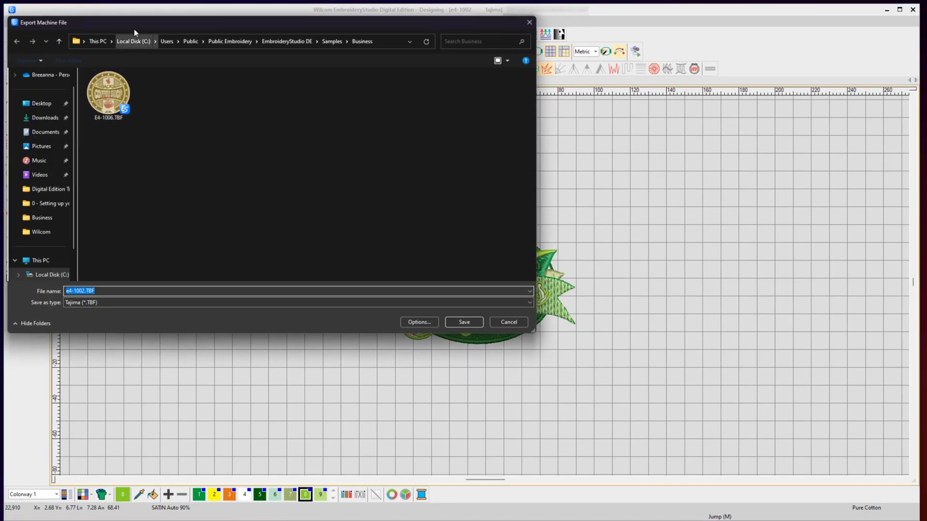
pyautogui.moveTo(135, 27); pyautogui.dragTo(339, 122)
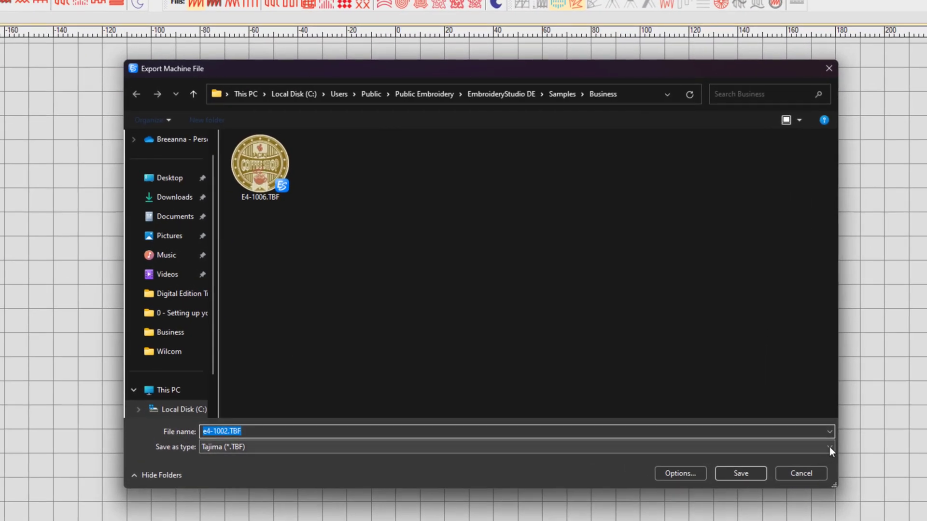
pyautogui.click(830, 447)
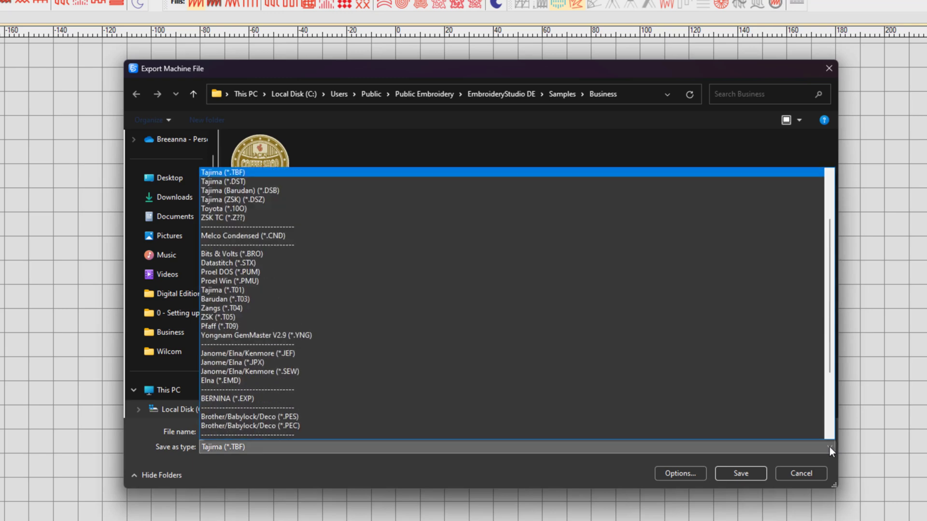
pyautogui.click(259, 181)
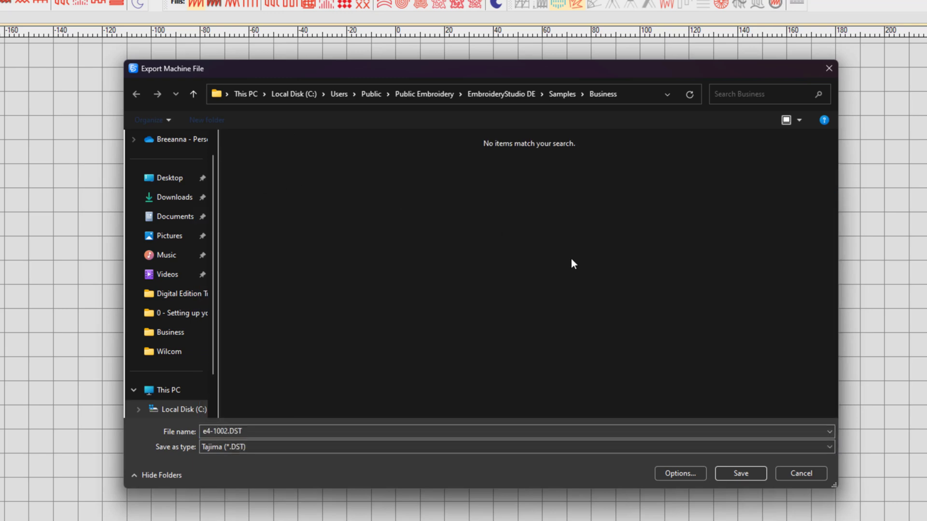
pyautogui.click(748, 474)
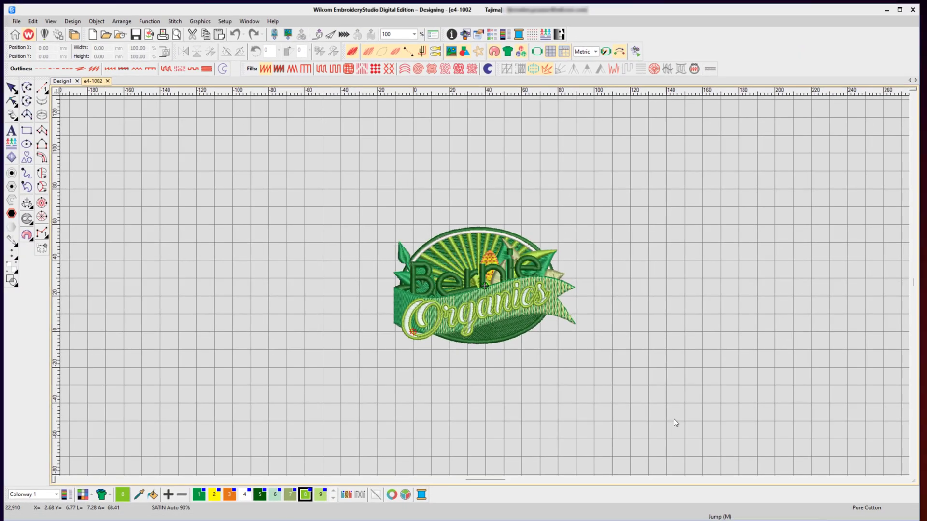